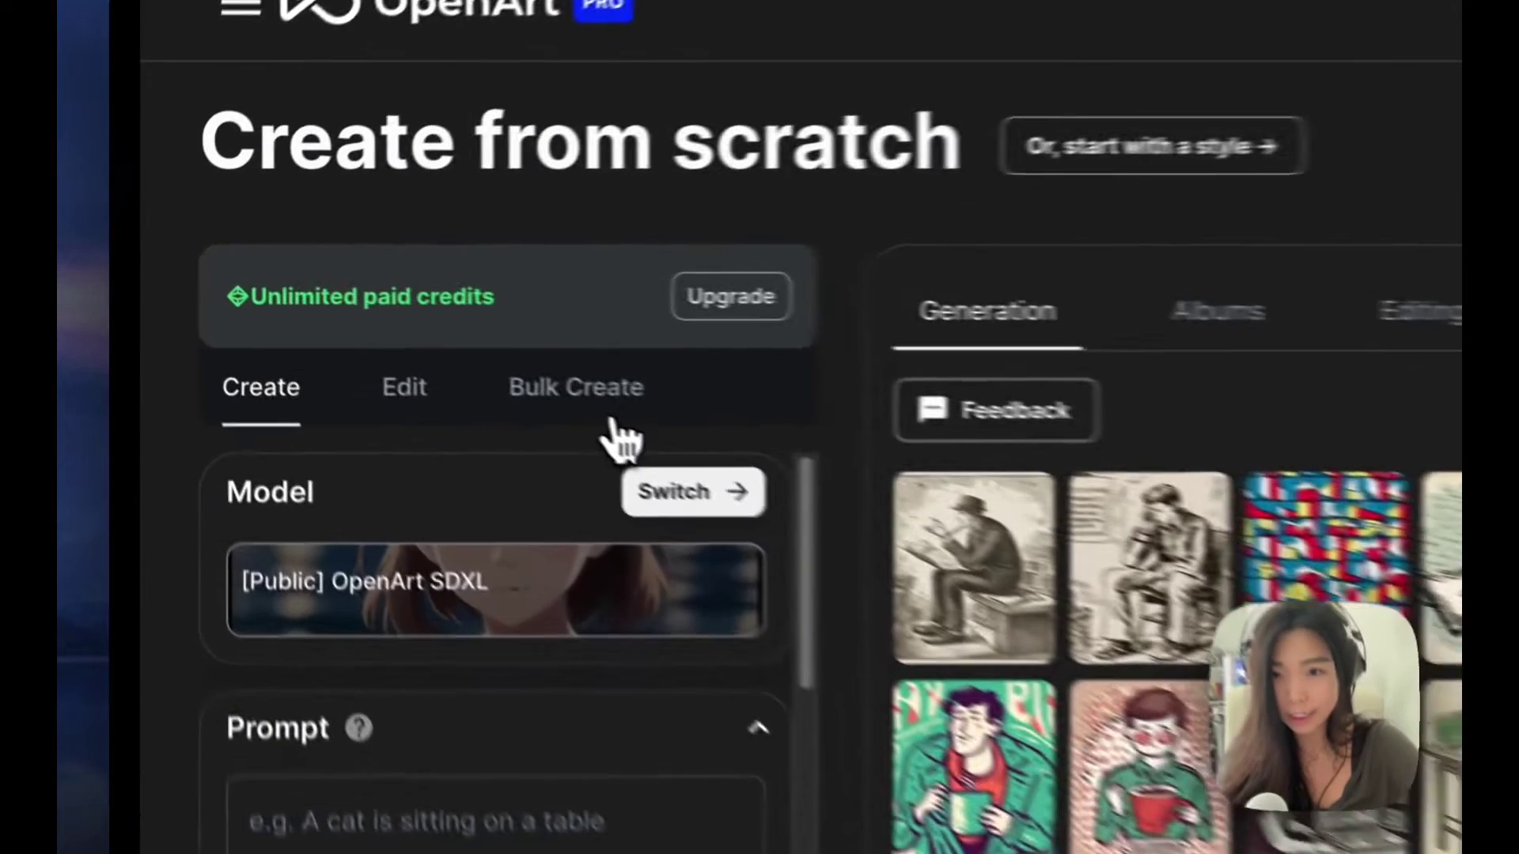
Switch to Bulk Create to show the earlier batch of 4 completed images
left_click(392, 335)
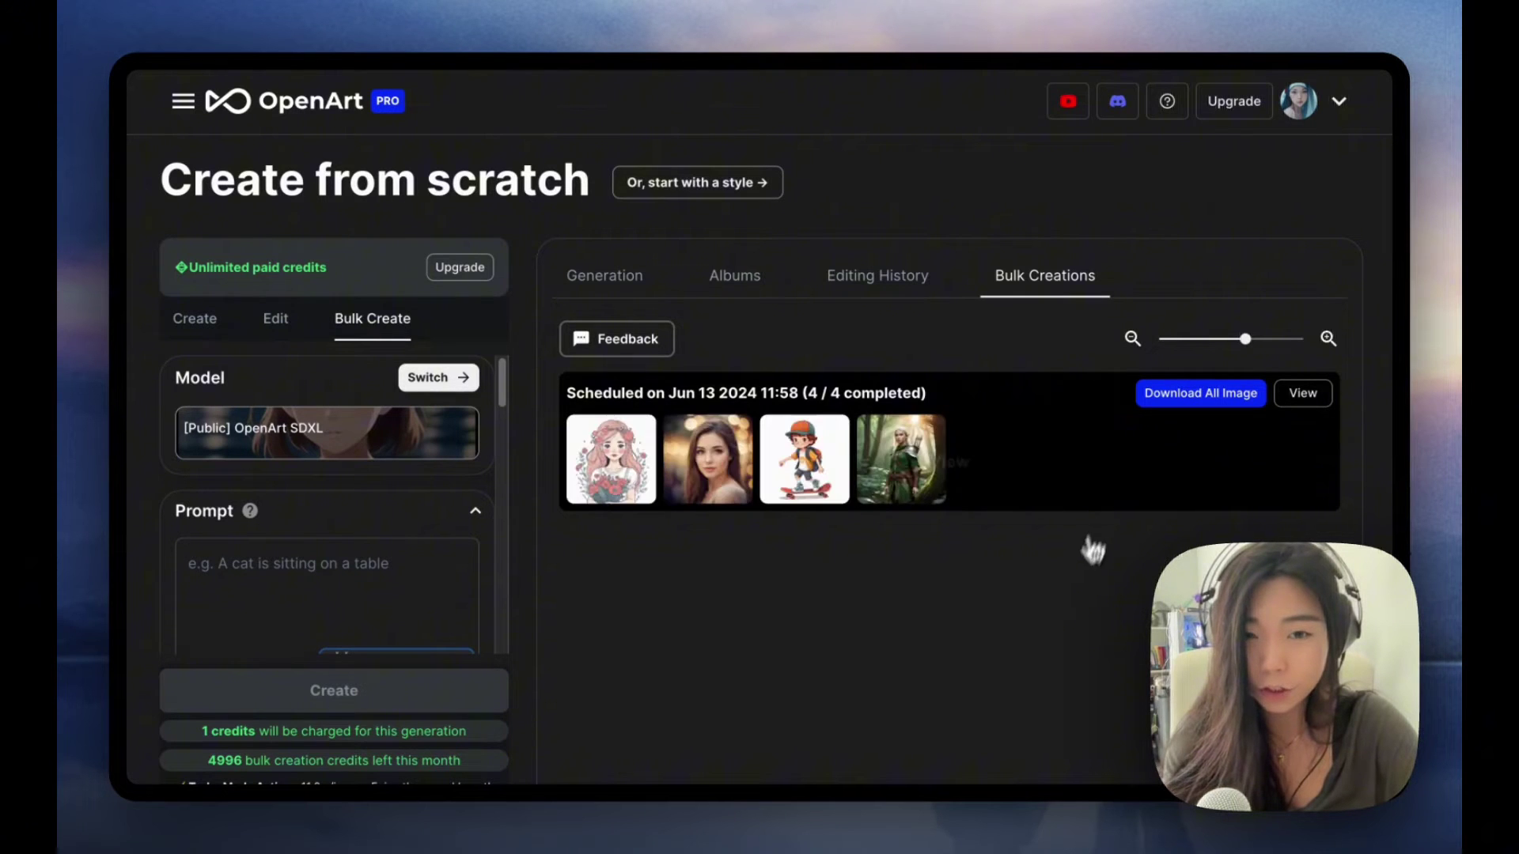
left_click(977, 470)
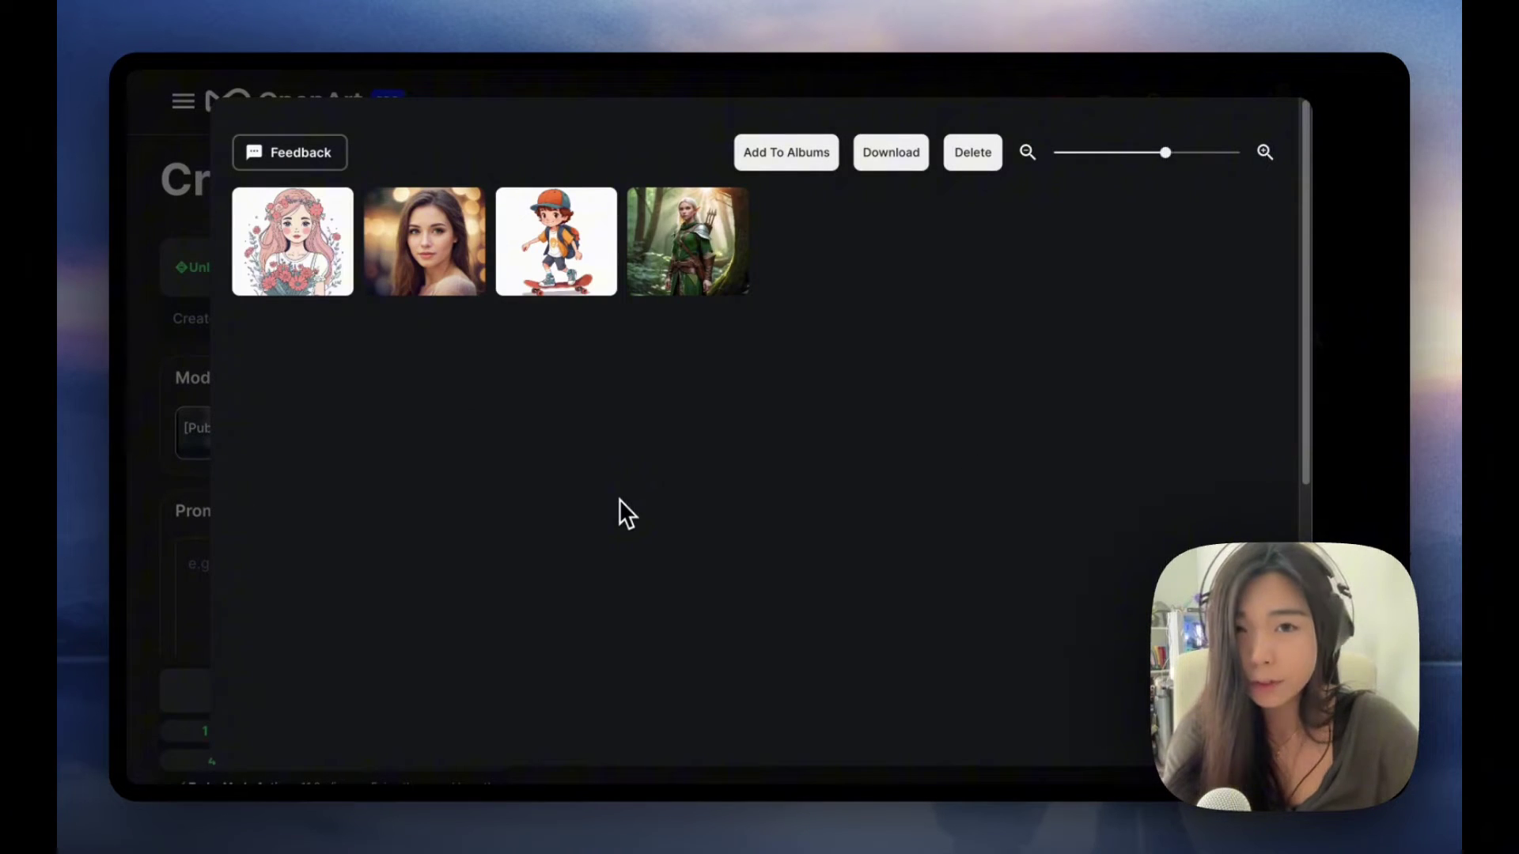
left_click(424, 241)
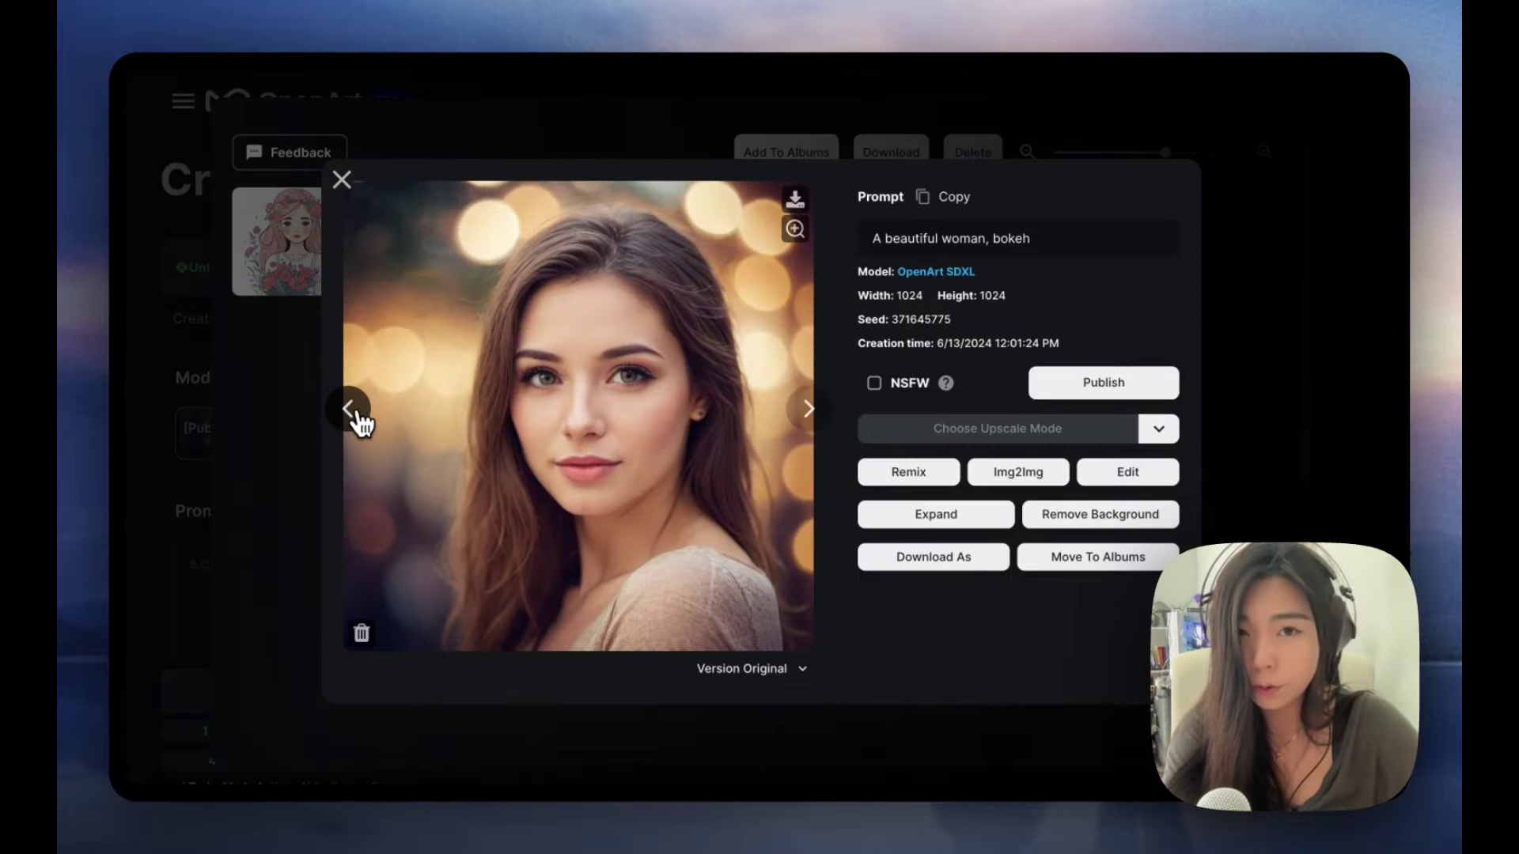
left_click(353, 411)
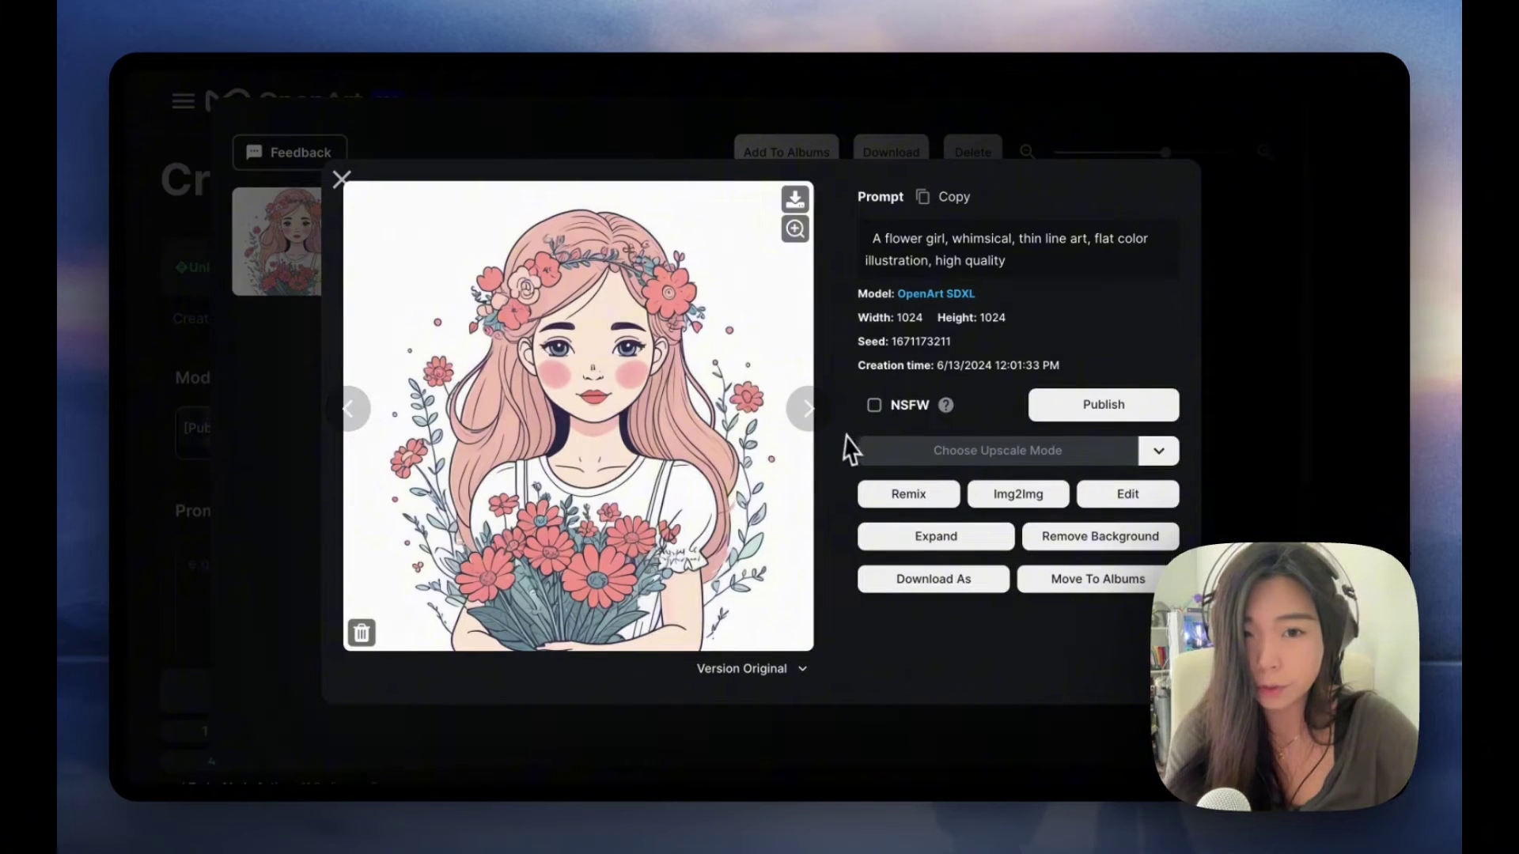
left_click(1257, 272)
left_click(1256, 269)
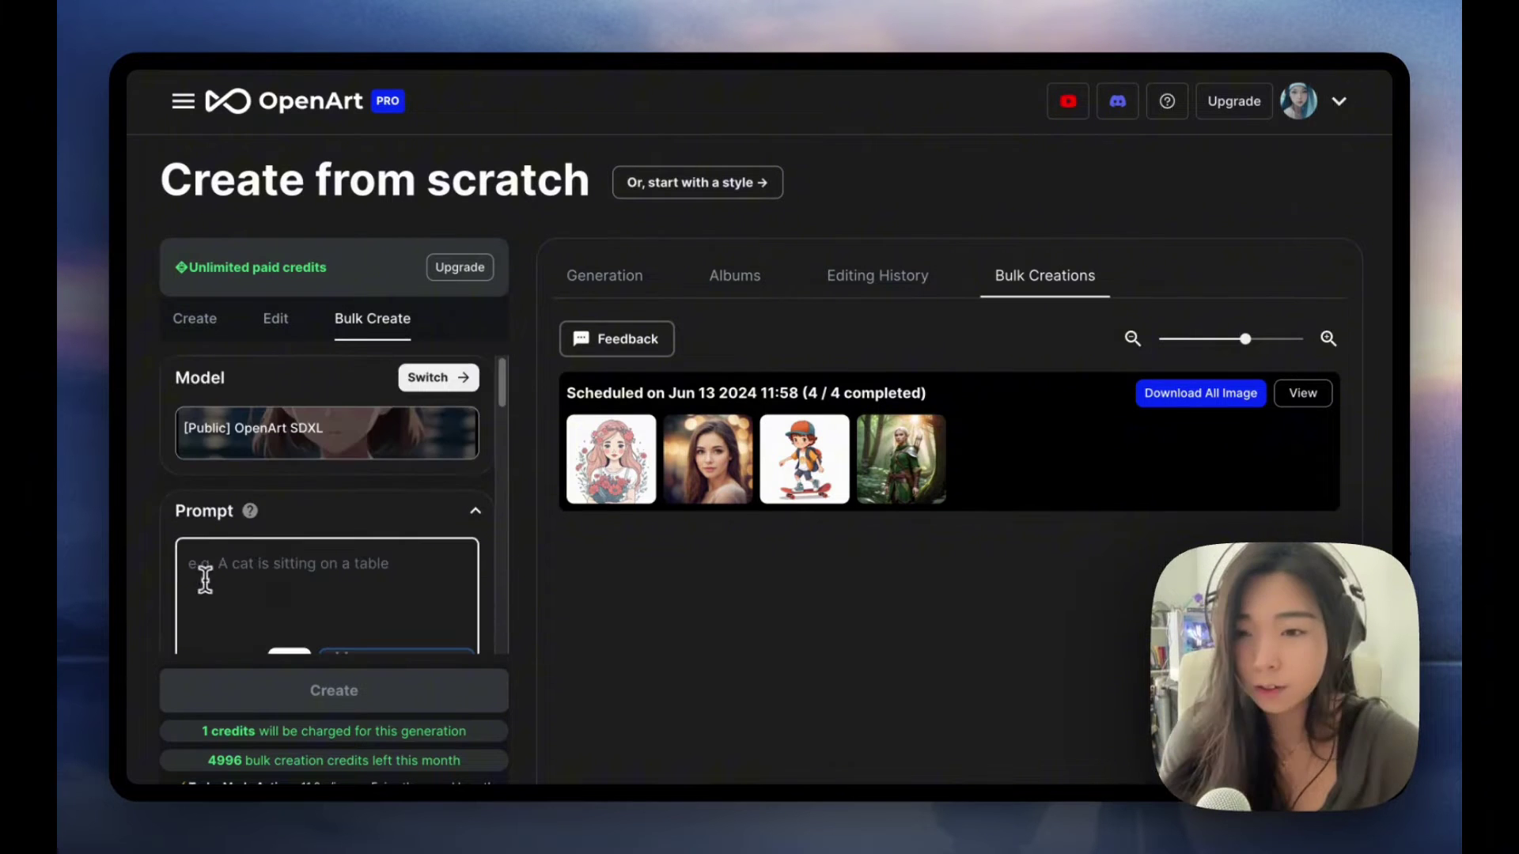
Paste the whimsical, thin line art, flat color flower girl prompt into the prompt box
scroll(208, 583, "up", 8)
left_click(208, 583)
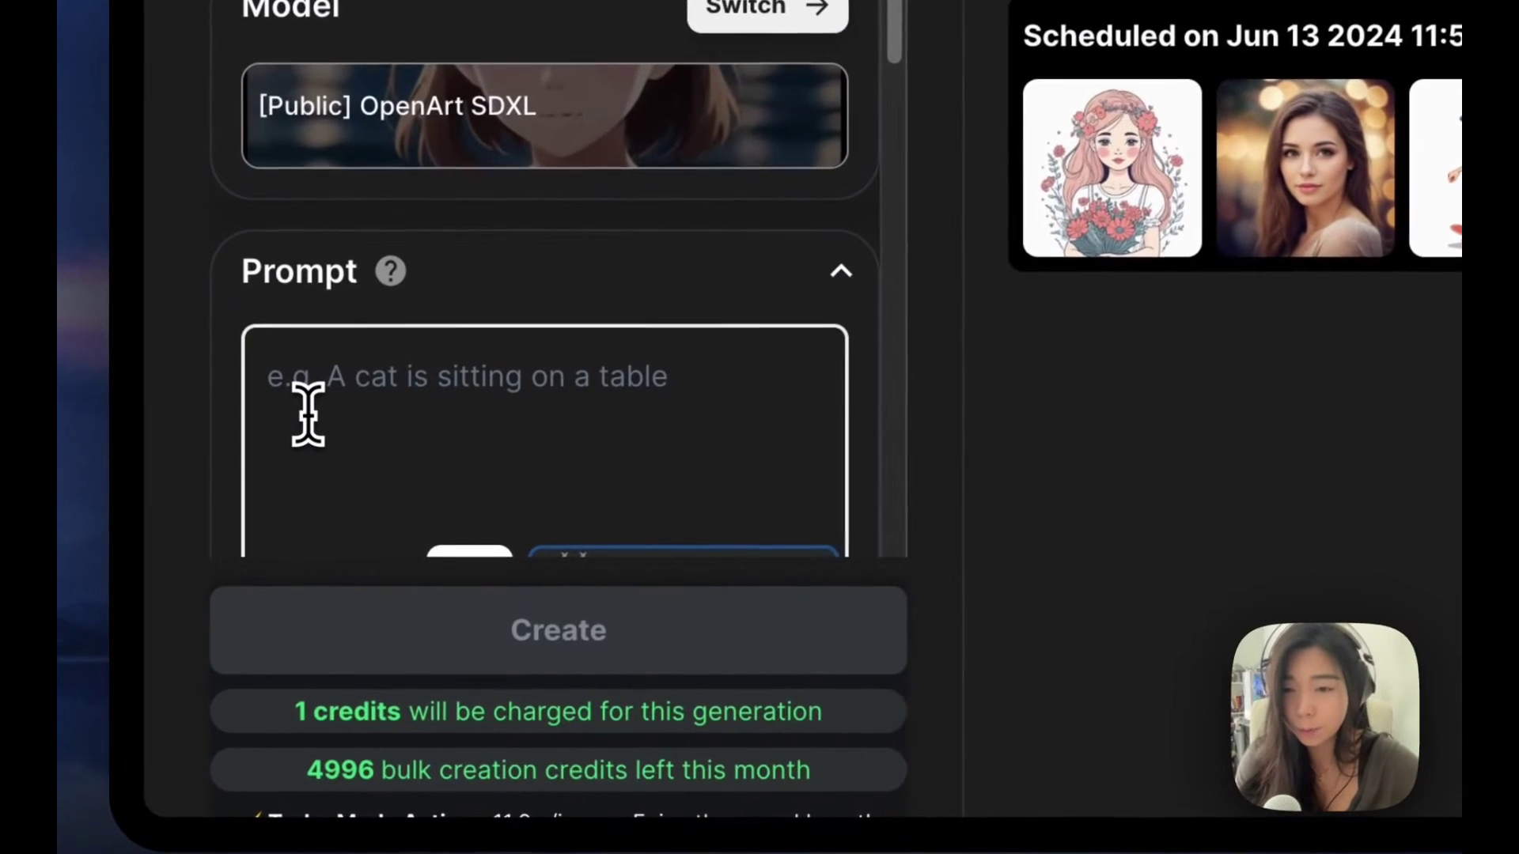
type("A flower girl, whimsical, thin line art, flat color illustration, high quality")
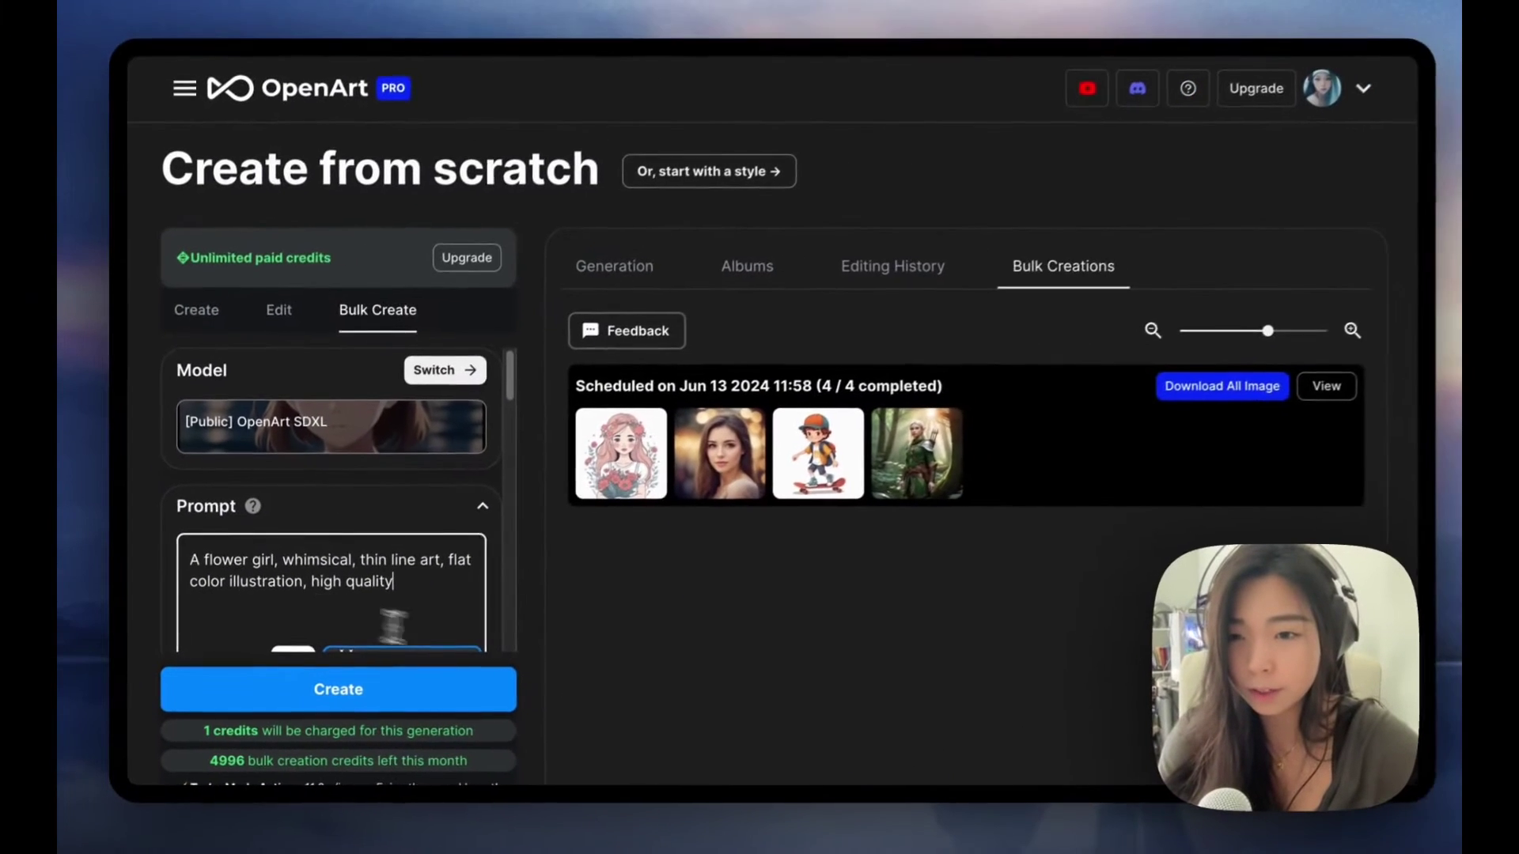
scroll(407, 554, "down", 5)
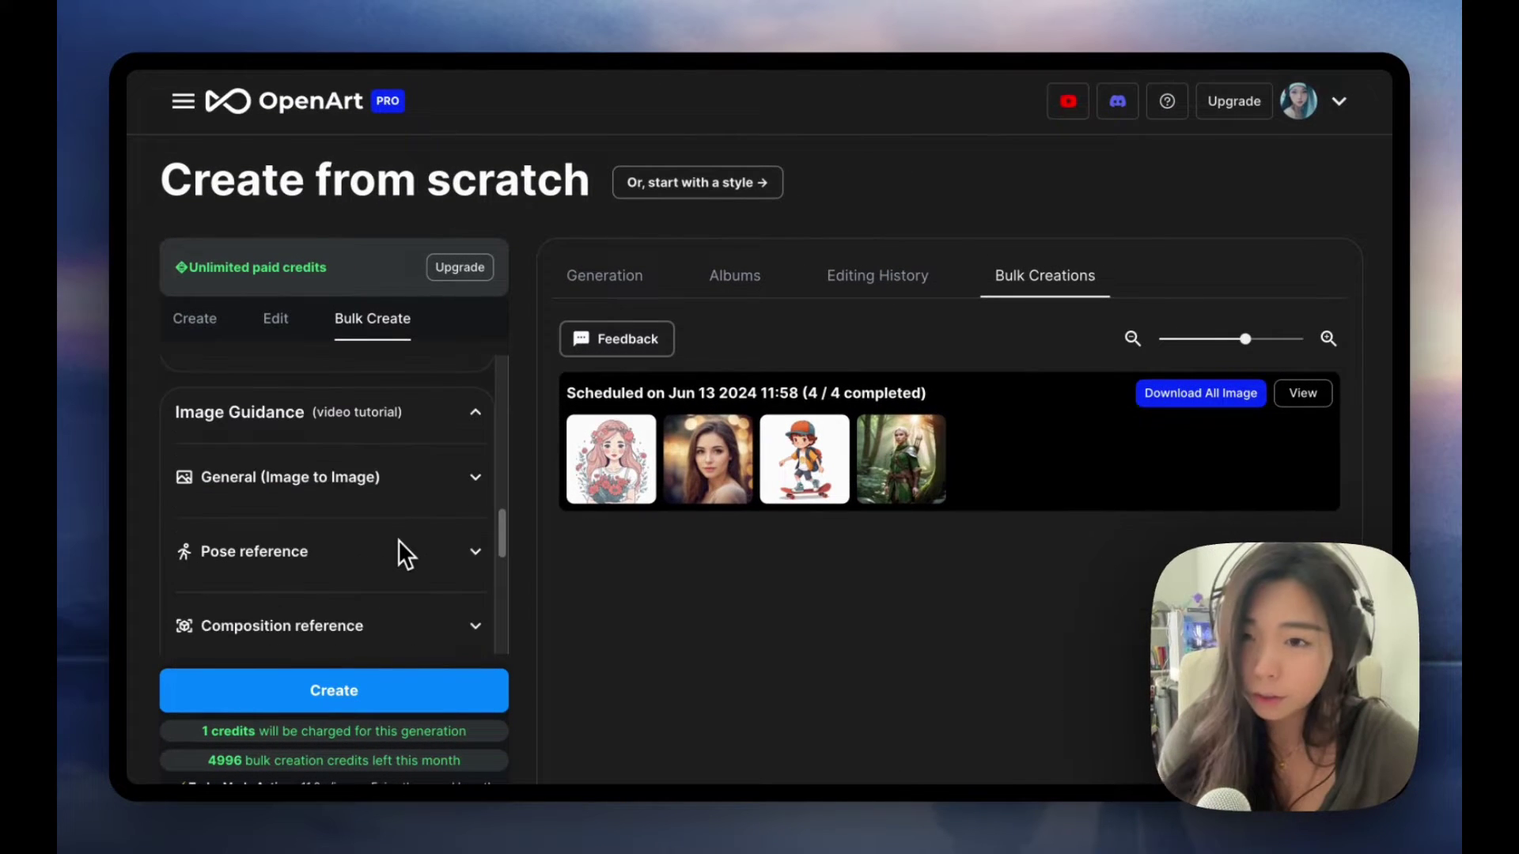
scroll(398, 541, "down", 8)
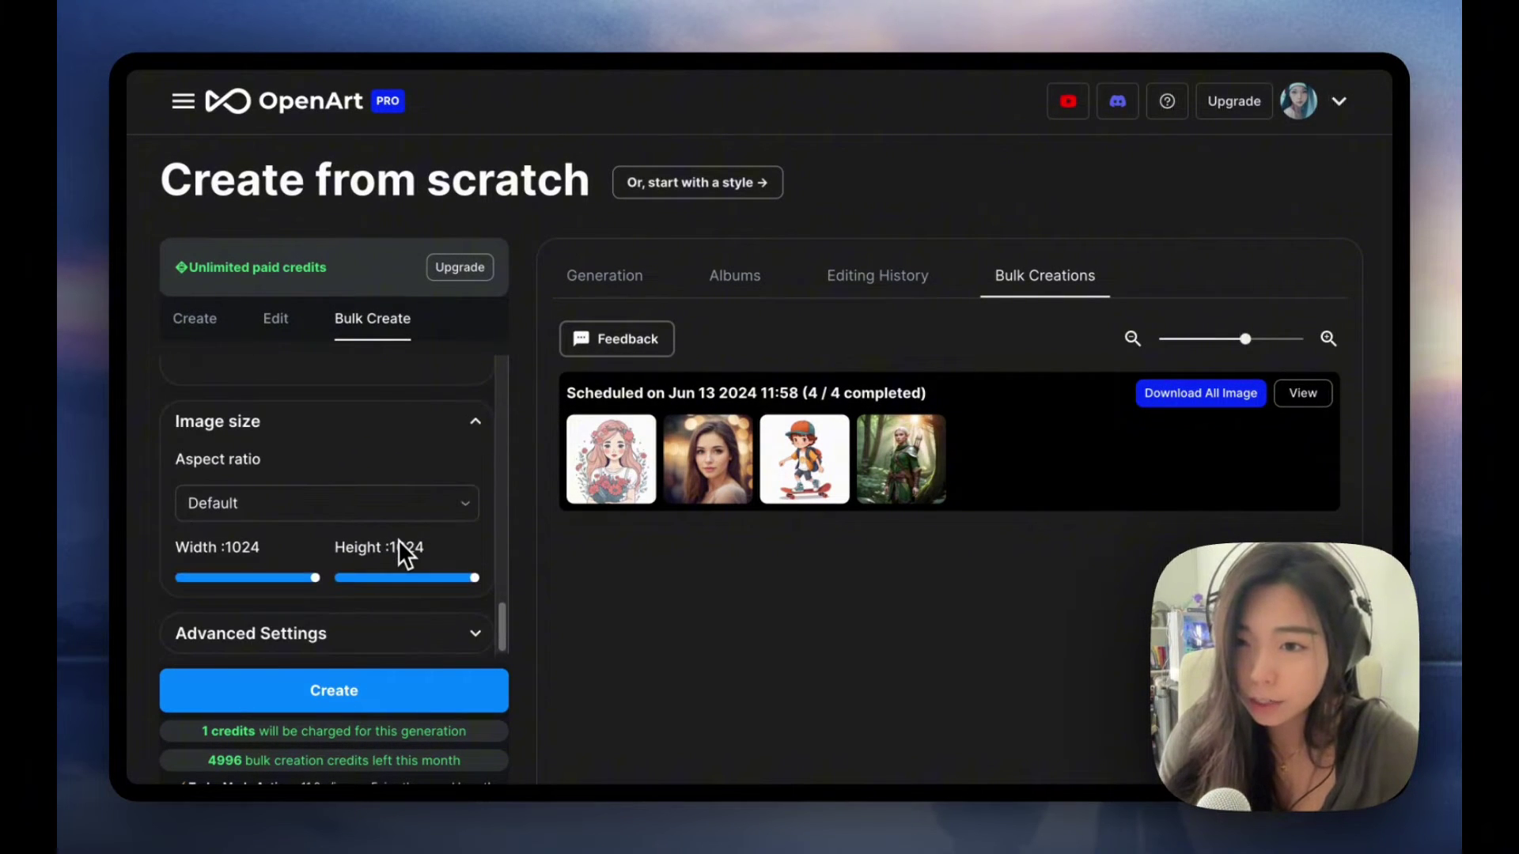
scroll(397, 540, "down", 3)
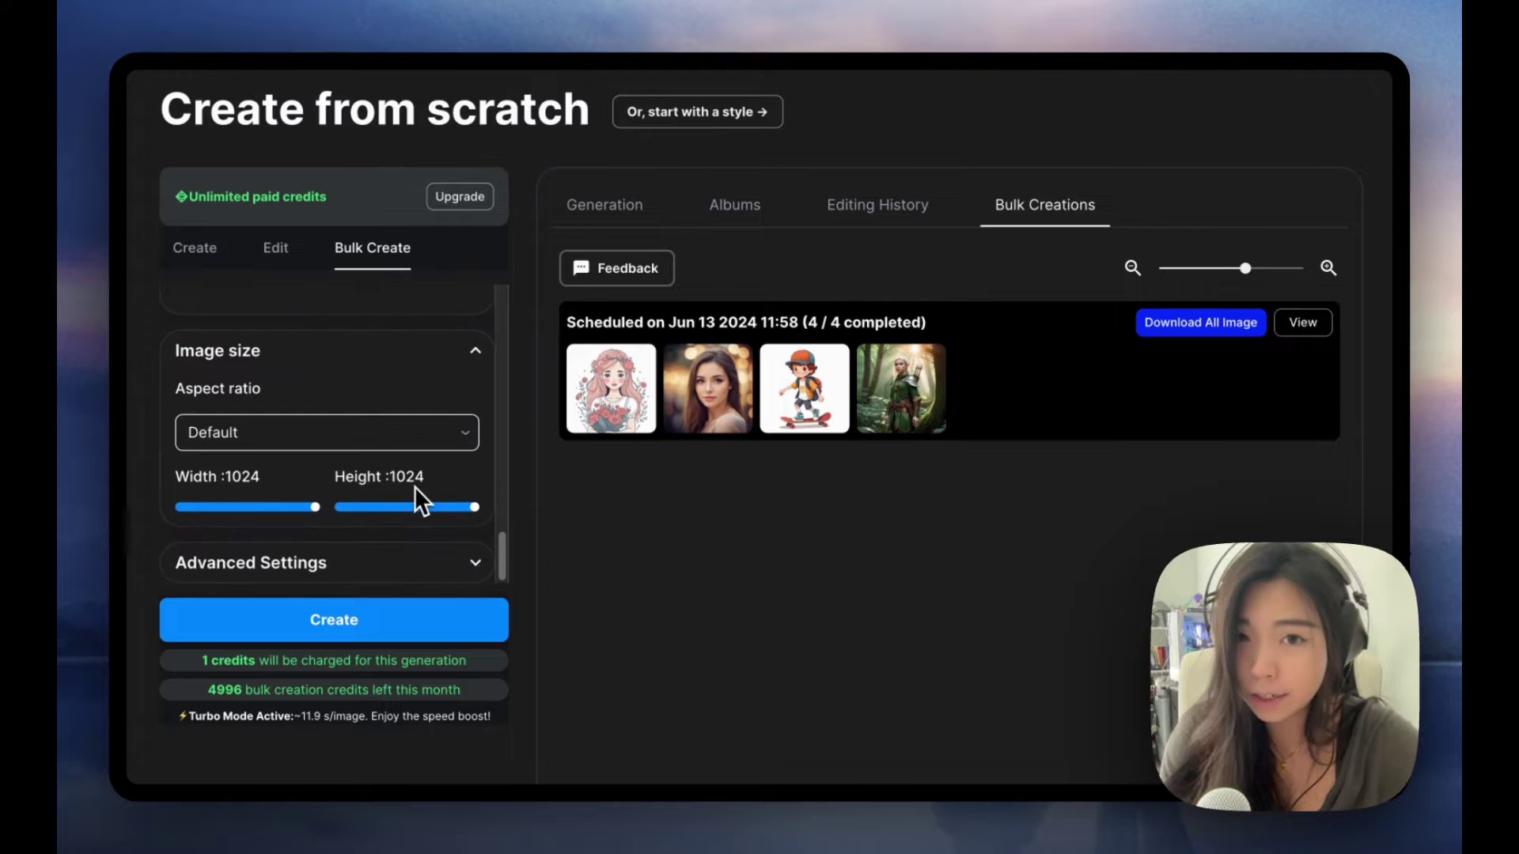
scroll(410, 451, "up", 4)
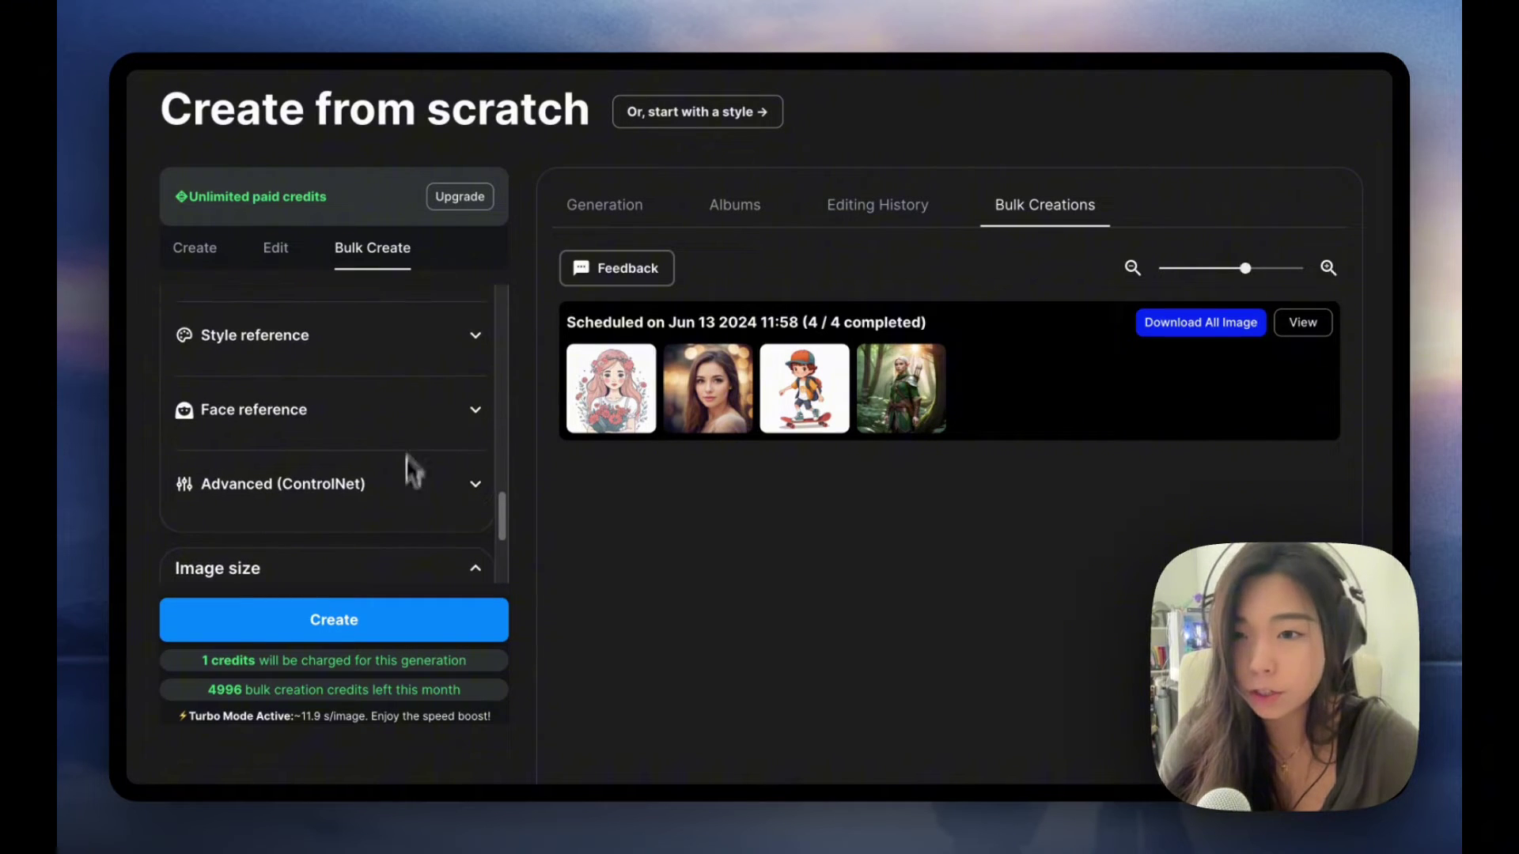
scroll(339, 535, "up", 4)
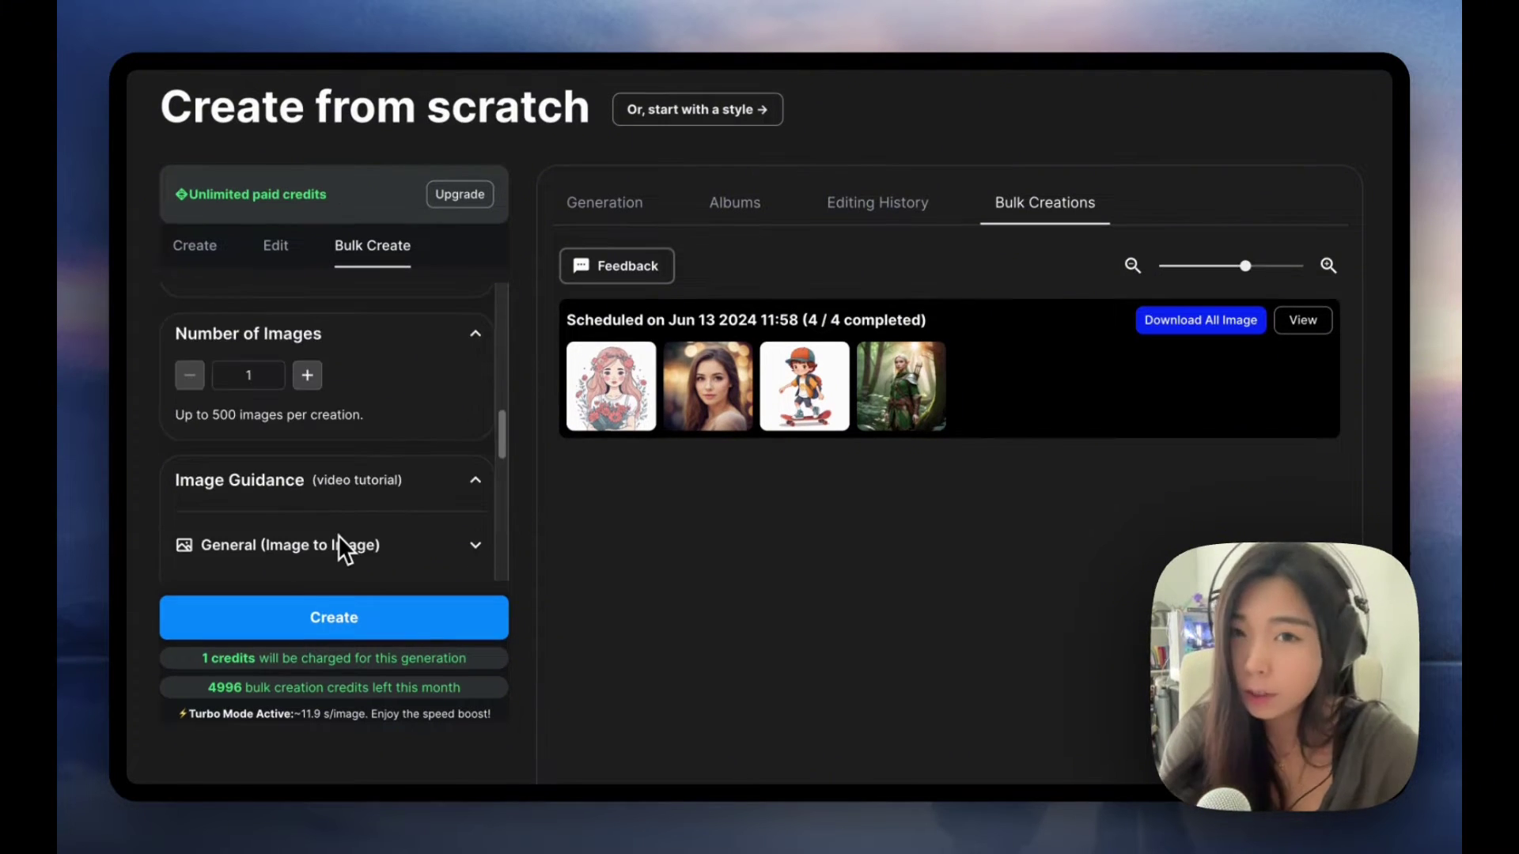
Set the regular Create image count to 4, then return to Bulk Create
left_click(196, 261)
left_click(418, 595)
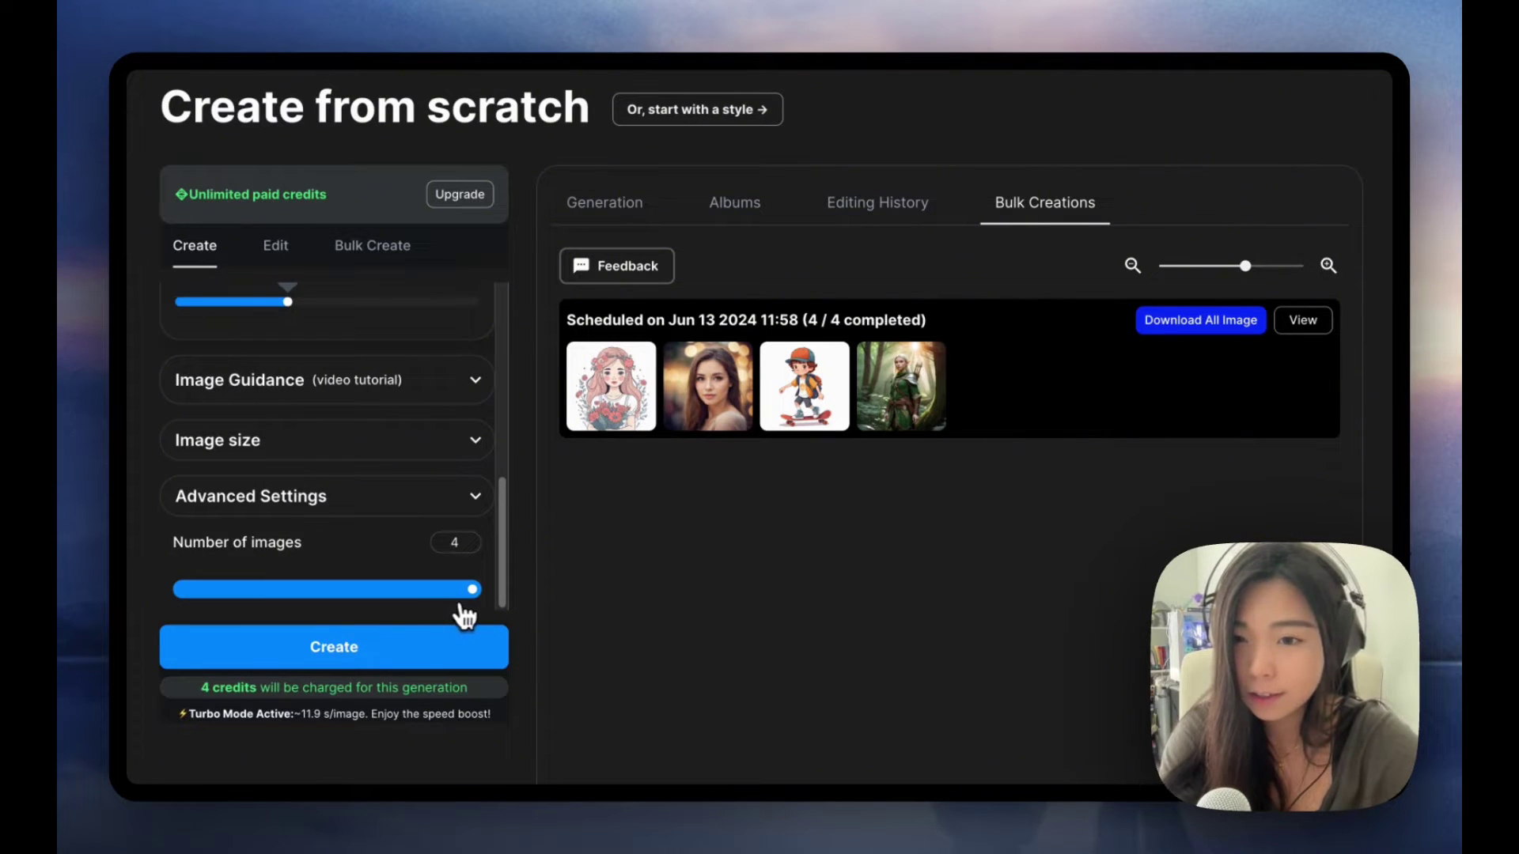
left_click(388, 253)
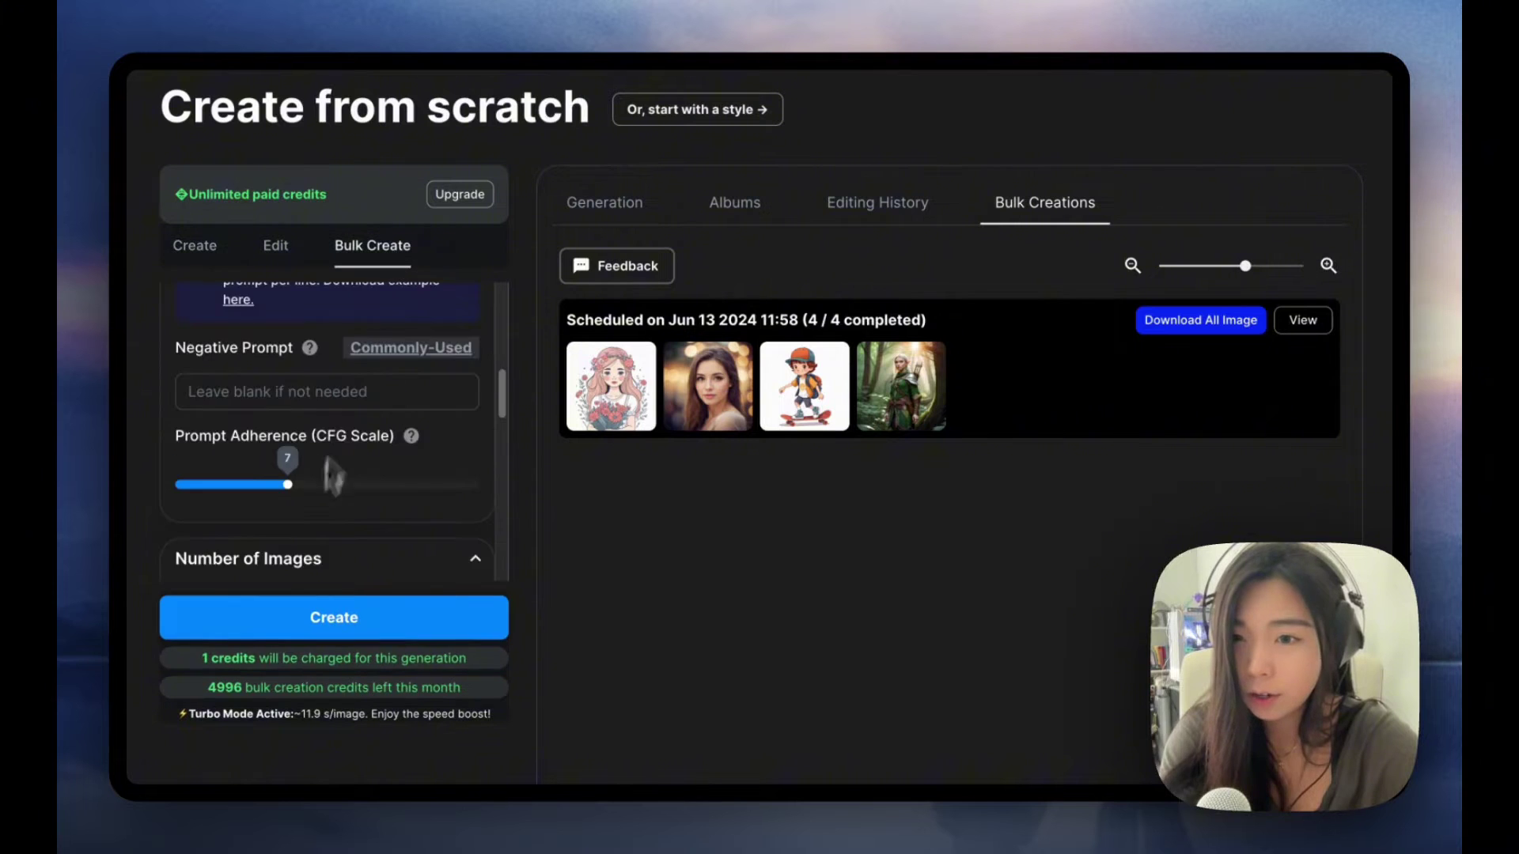
Set Number of Images to 12 and queue the bulk batch
scroll(332, 474, "down", 3)
left_click(282, 361)
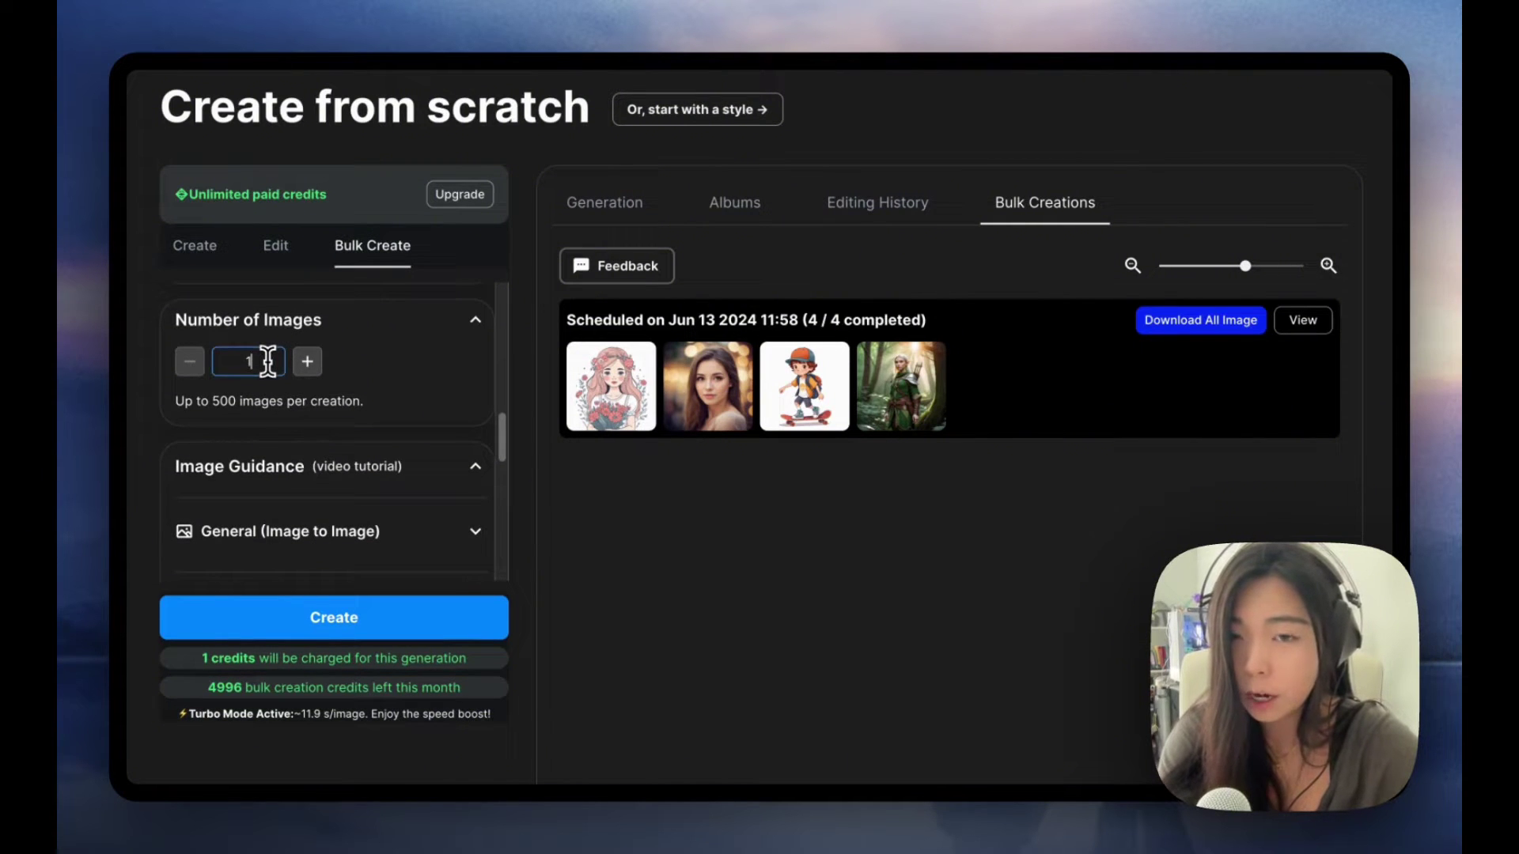
key("BackSpace")
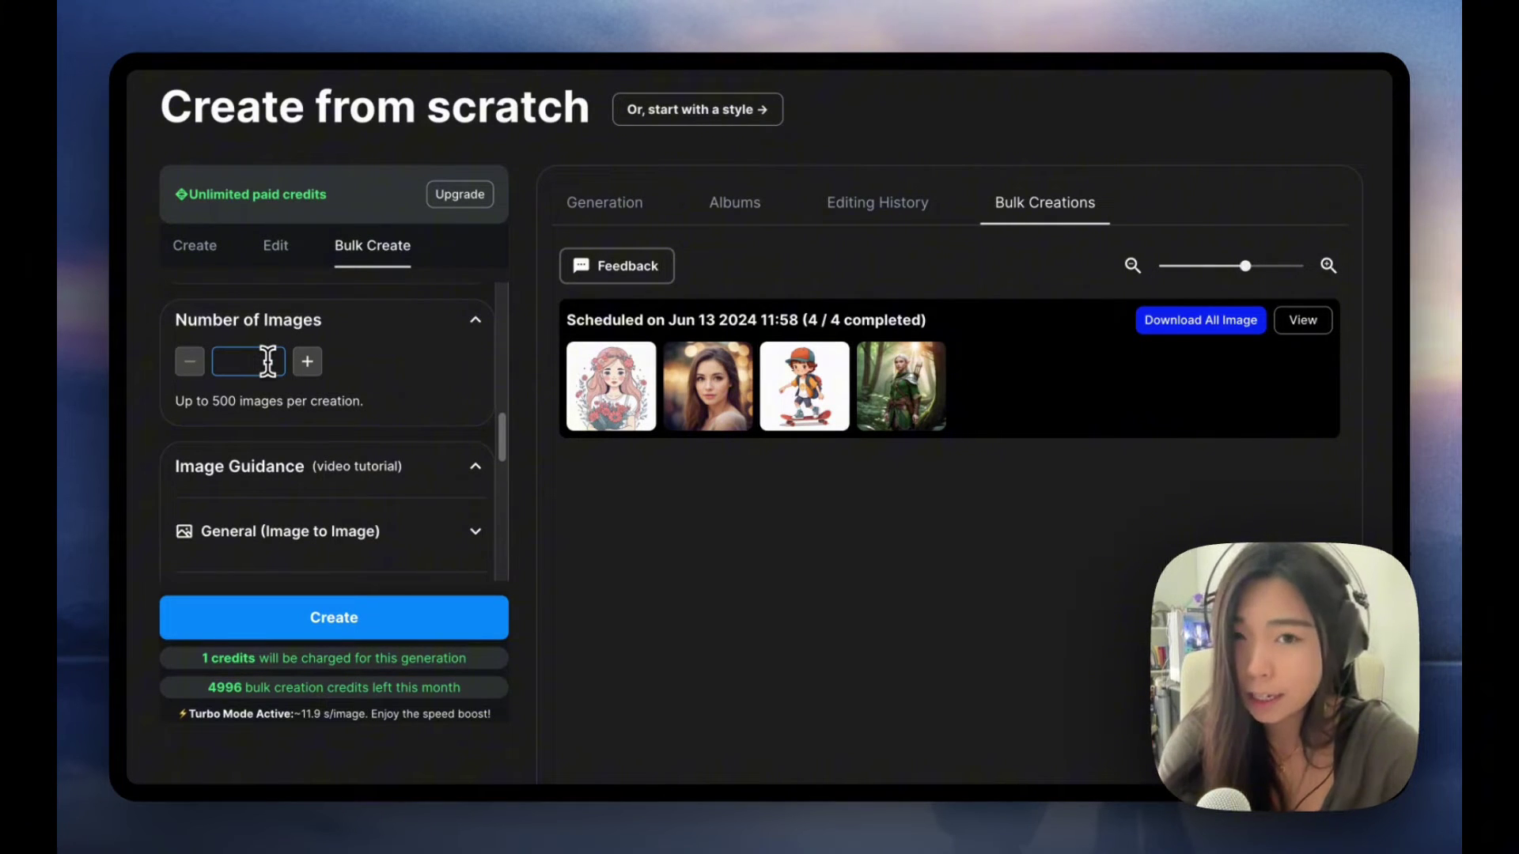
type("12")
left_click(239, 708)
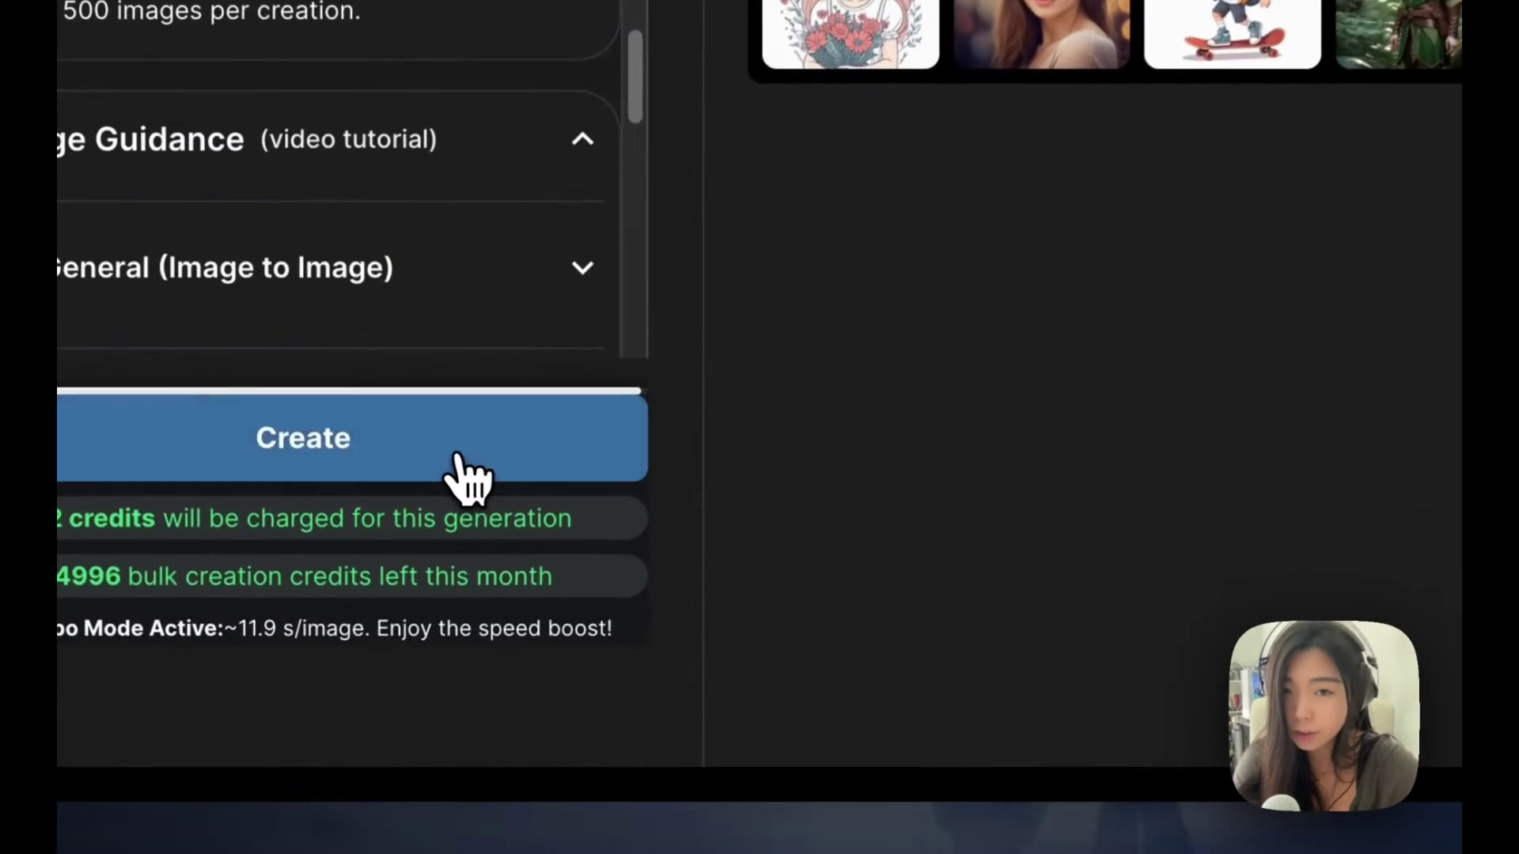
left_click(417, 637)
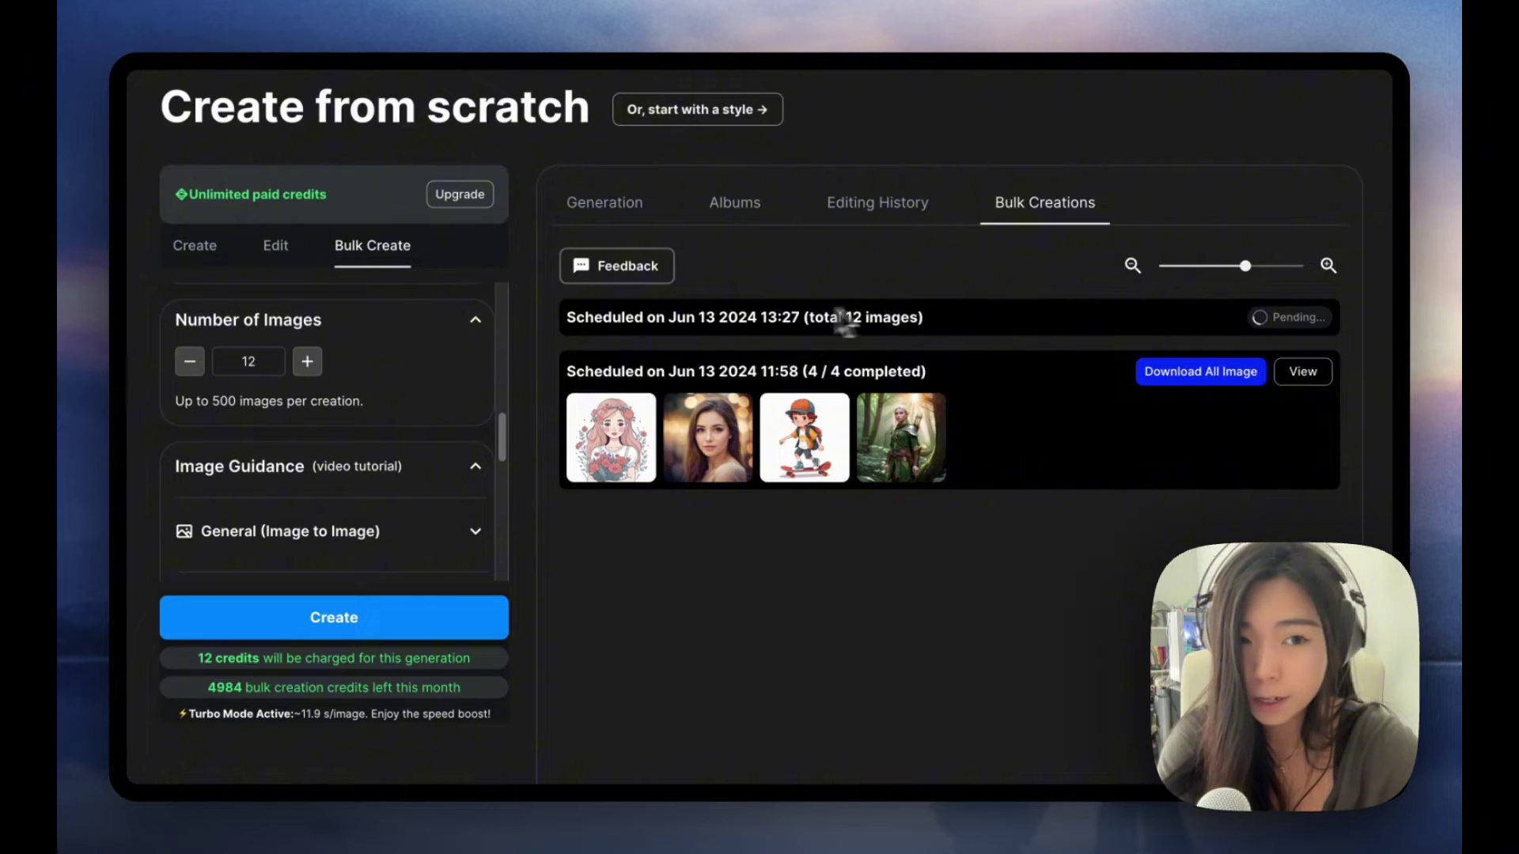
Replace 'color' in the prompt with 'black and white'
scroll(844, 320, "up", 2)
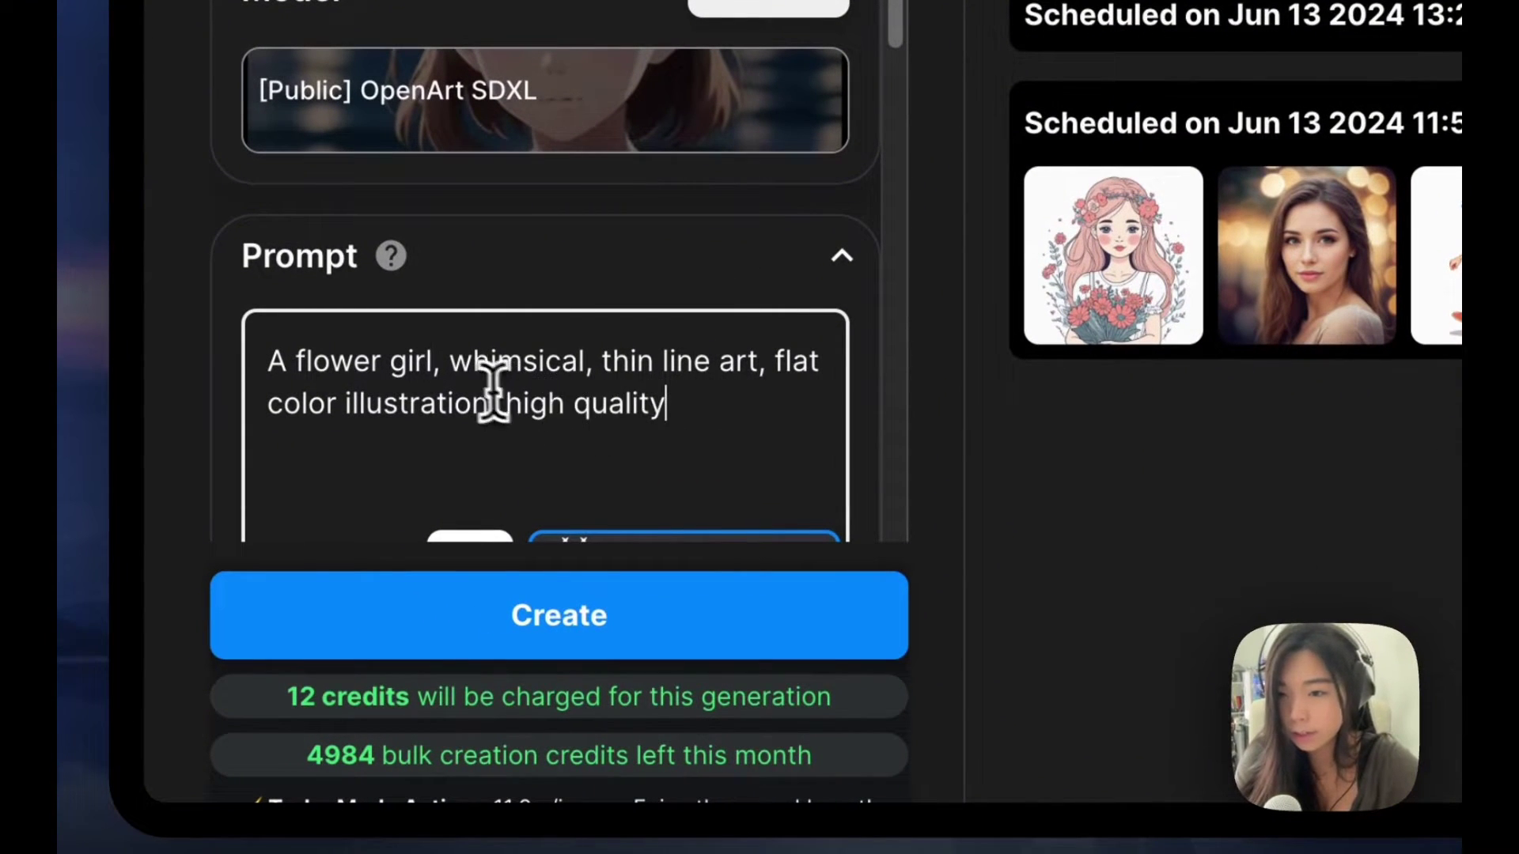
double_click(301, 404)
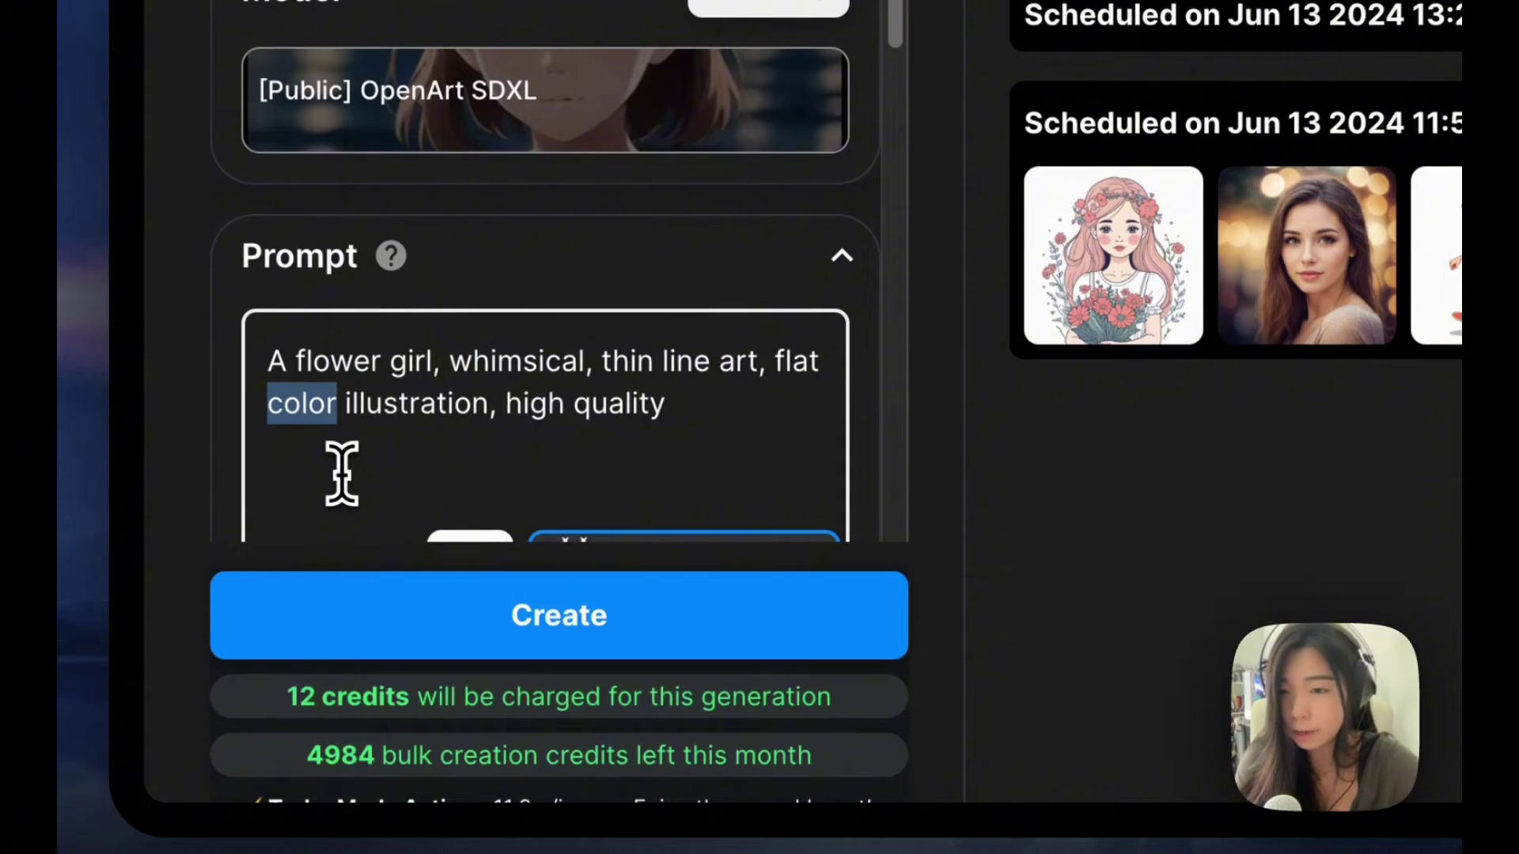
type("black a")
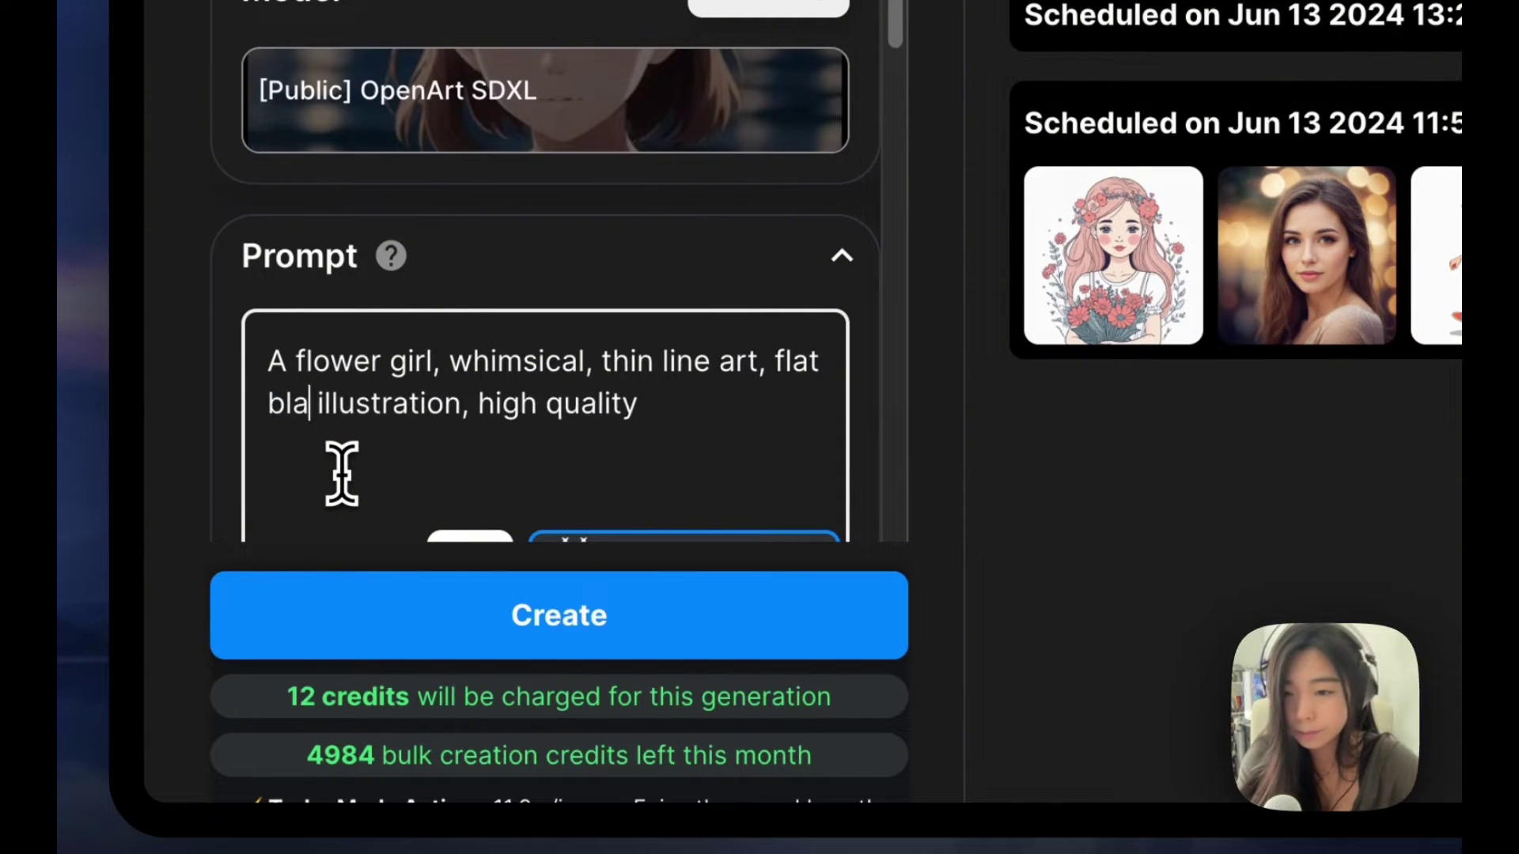
Change Number of Images from 12 to 18 and queue the batch
scroll(342, 475, "down", 10)
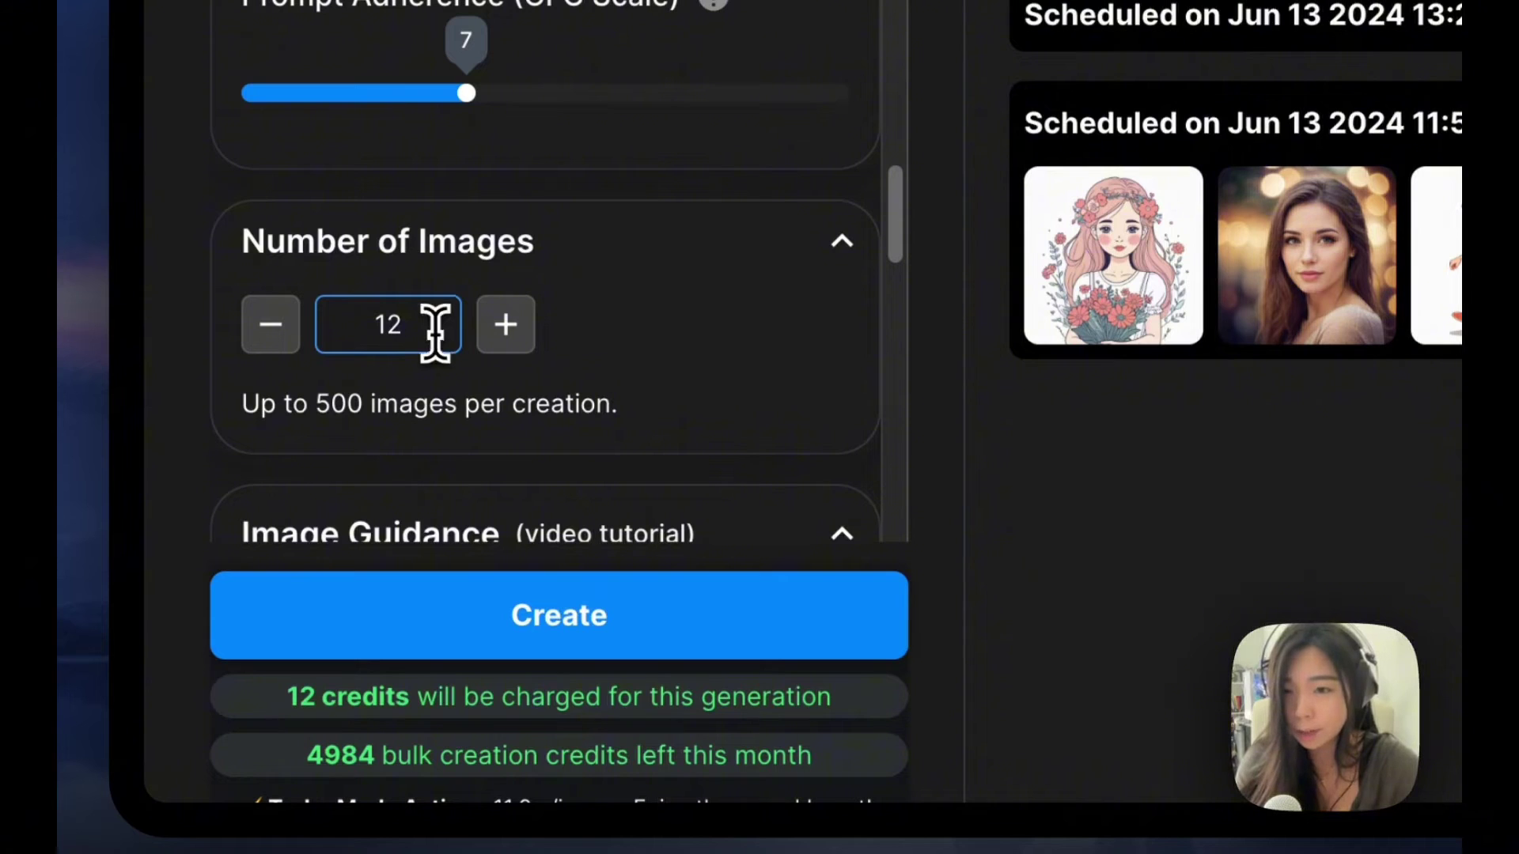
left_click(434, 329)
key("BackSpace")
key("BackSpace")
type("18")
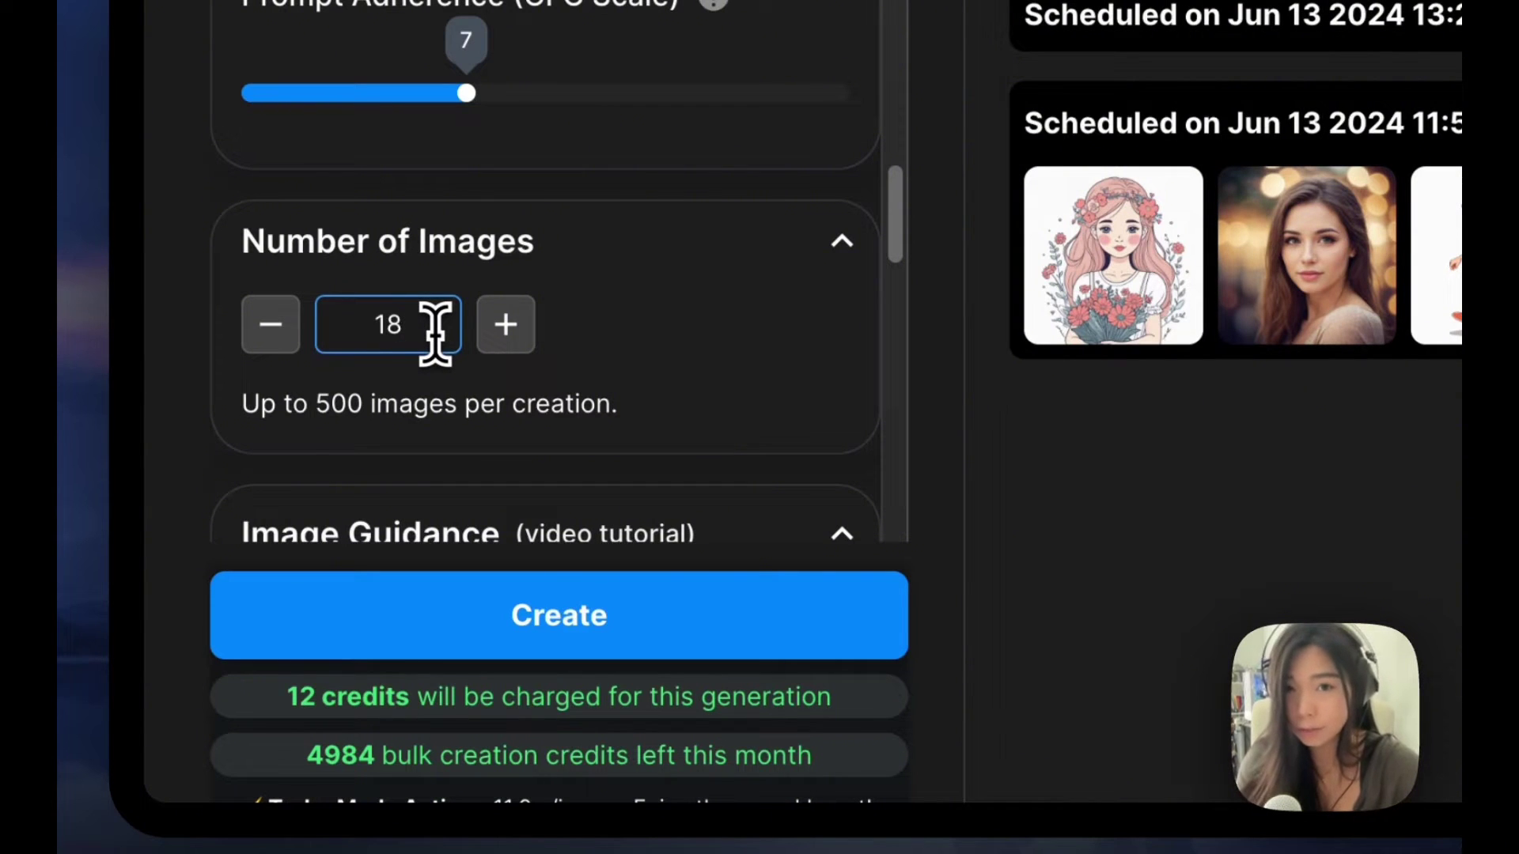
left_click(663, 625)
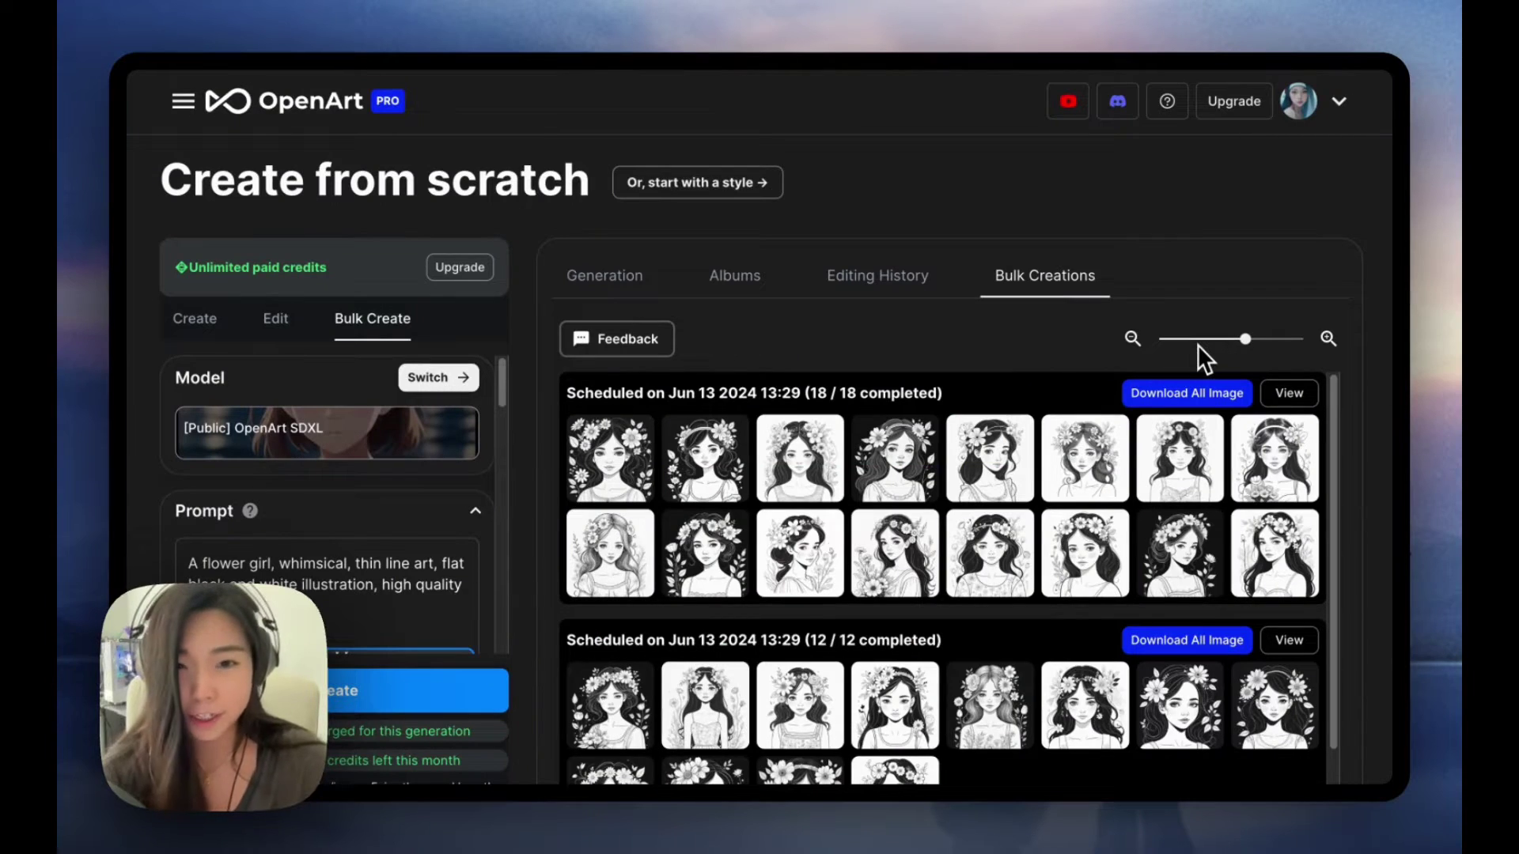
Scroll down the Bulk Creations list through the completed batches
scroll(1101, 323, "down", 1)
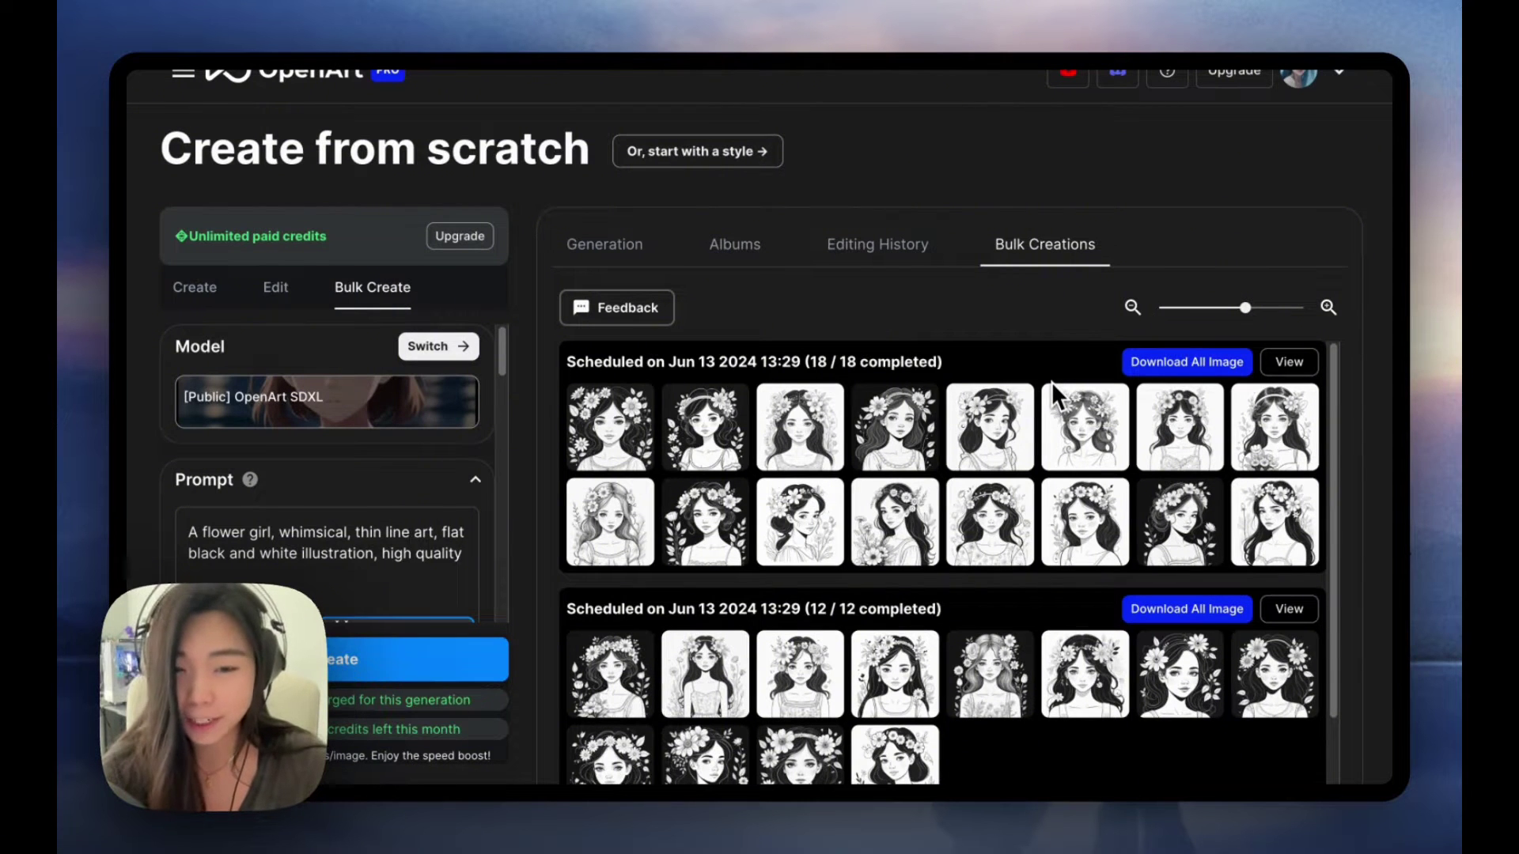
scroll(924, 595, "down", 2)
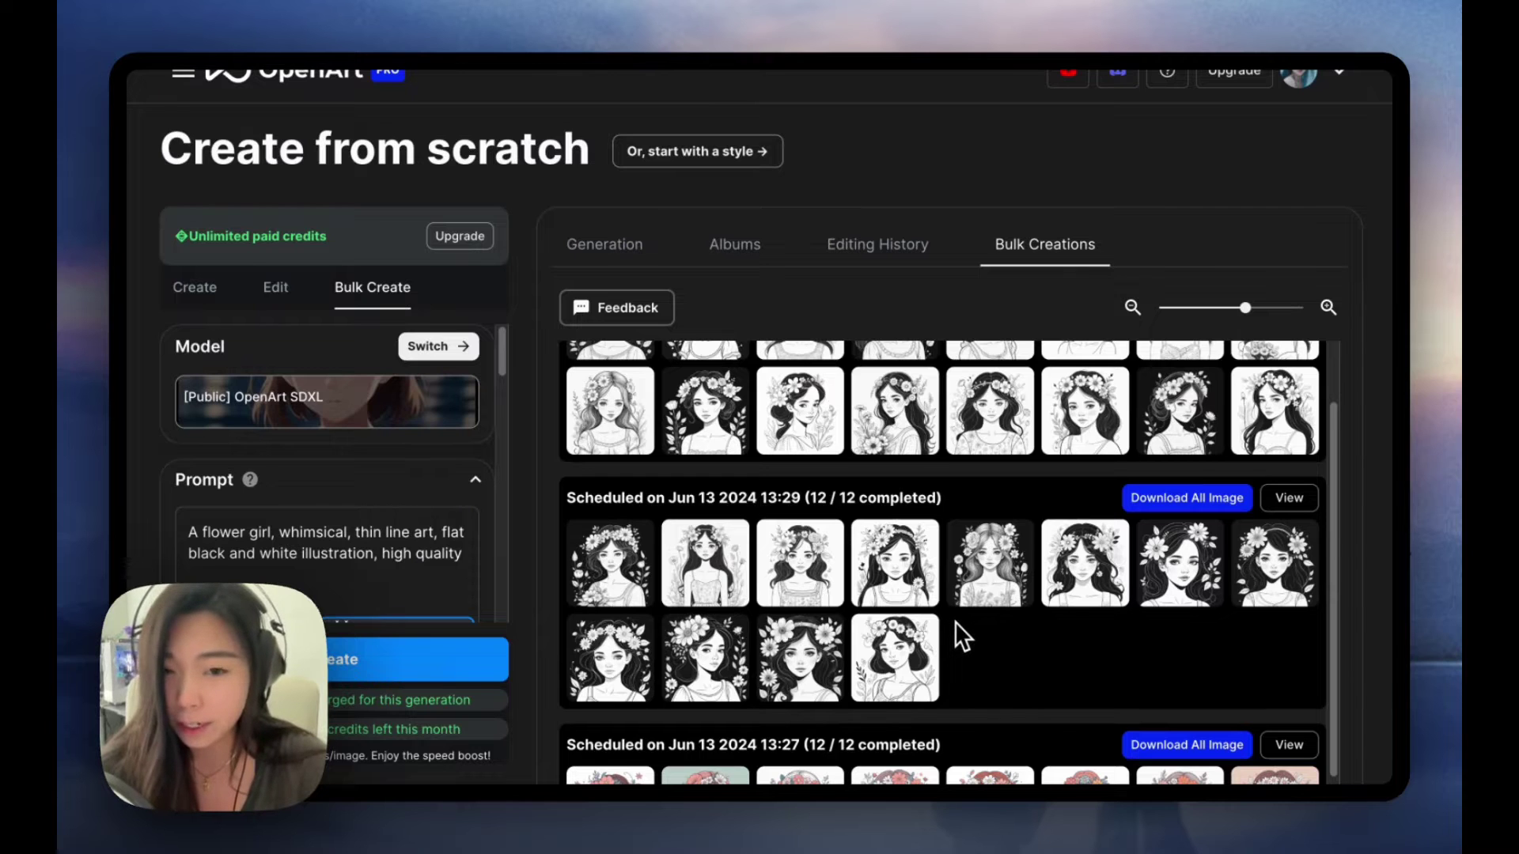
scroll(956, 621, "down", 3)
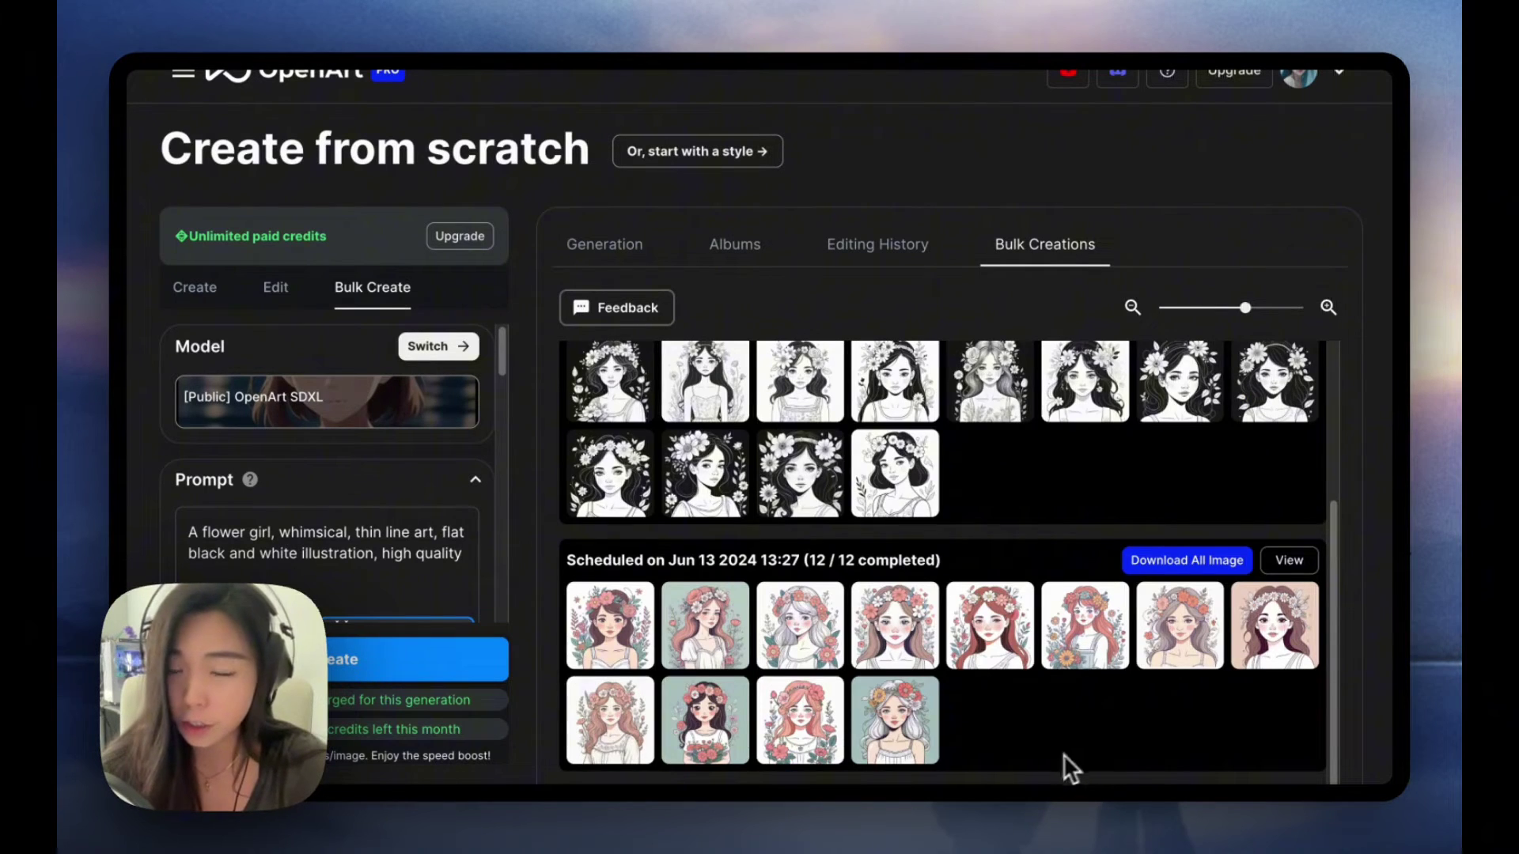
scroll(955, 700, "down", 1)
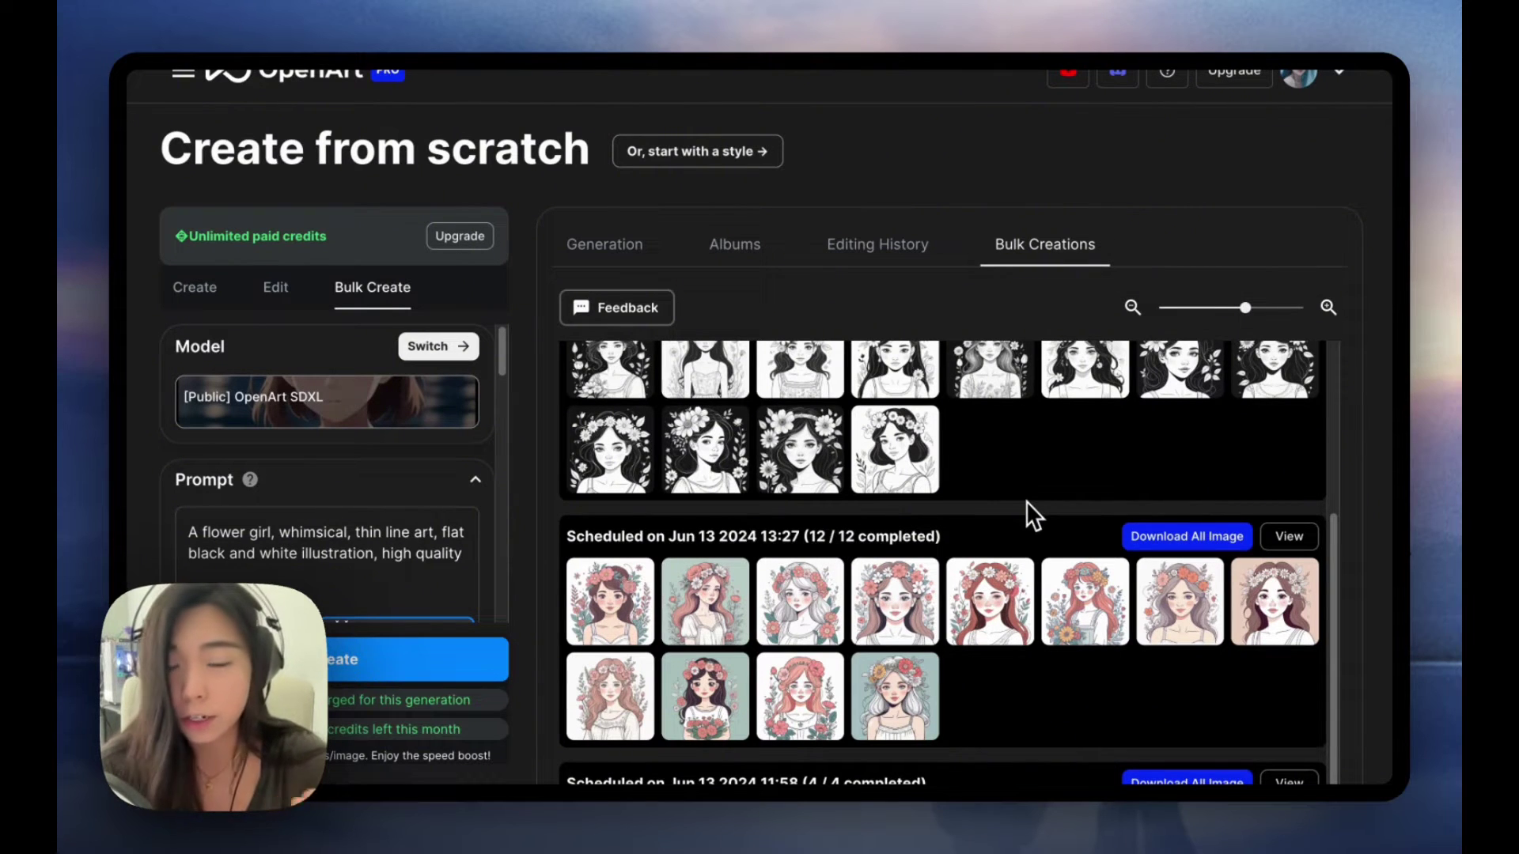
scroll(1027, 516, "down", 1)
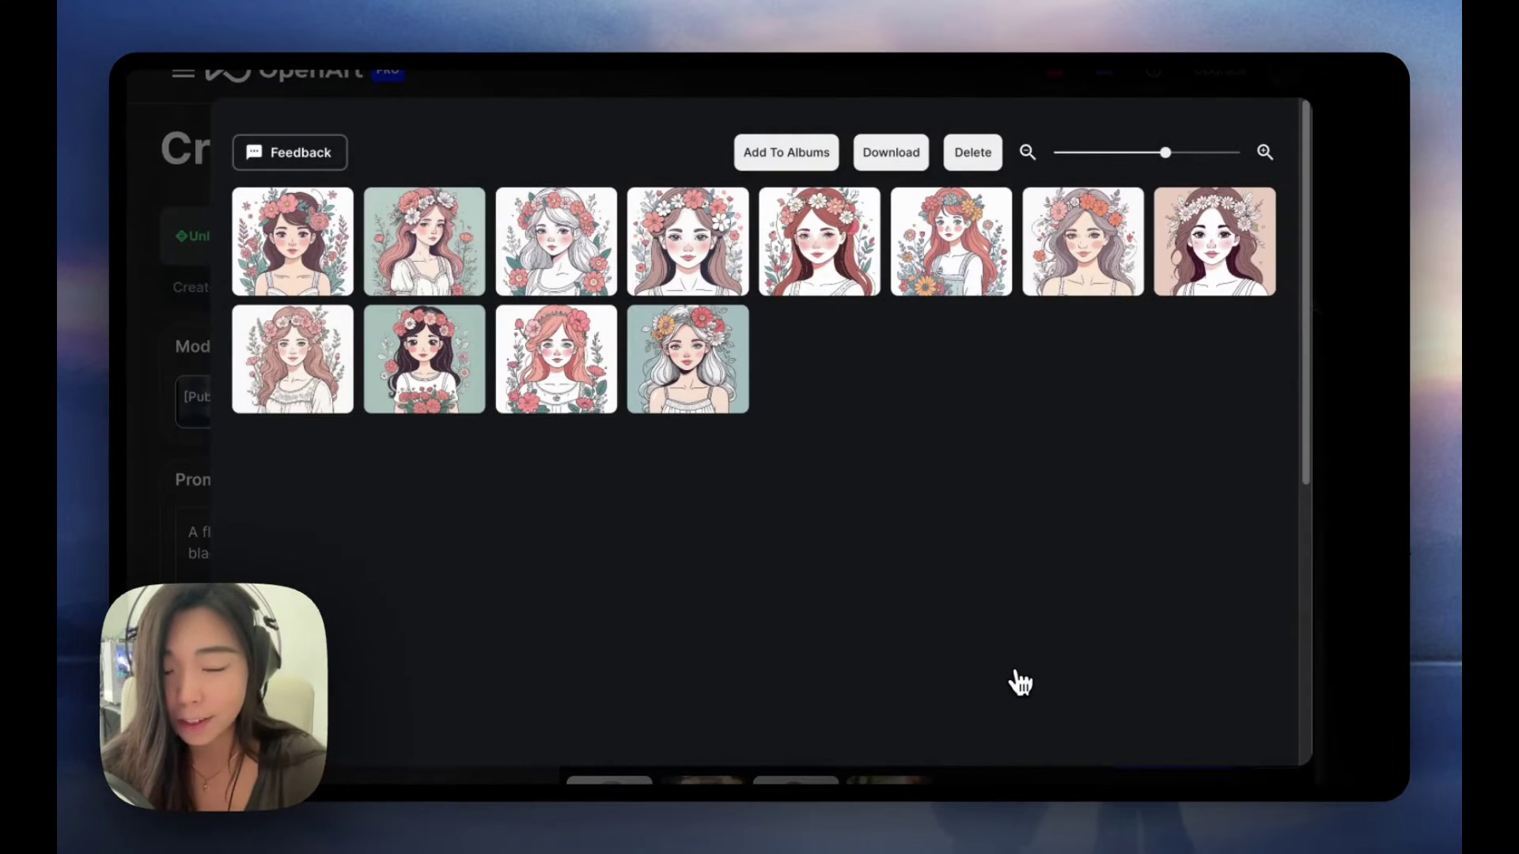
Inspect the first and twelfth flower-girl image details, then close back to Bulk Creations
left_click(271, 223)
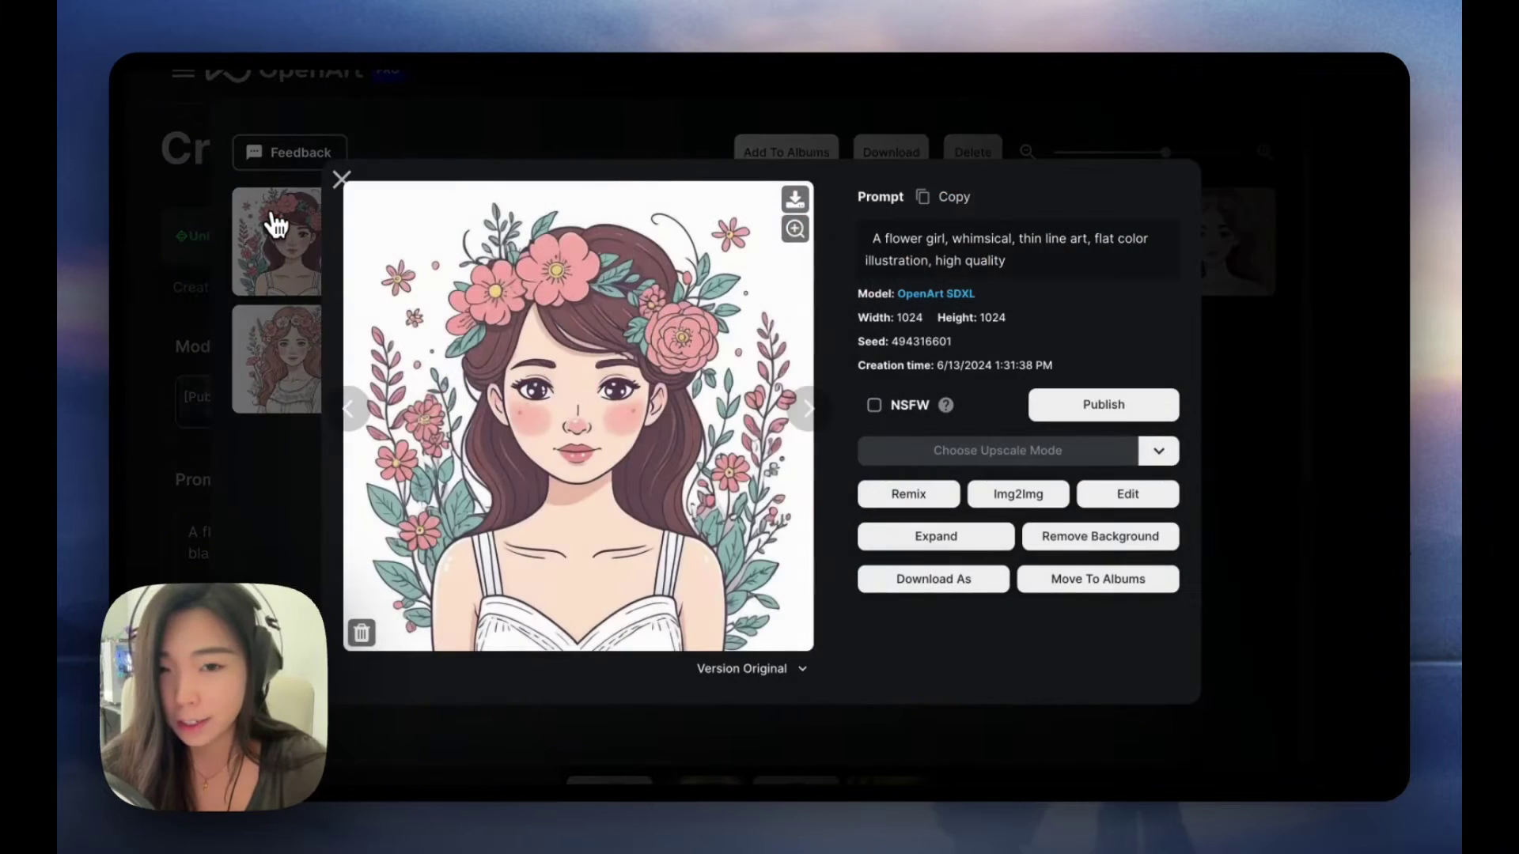
left_click(809, 410)
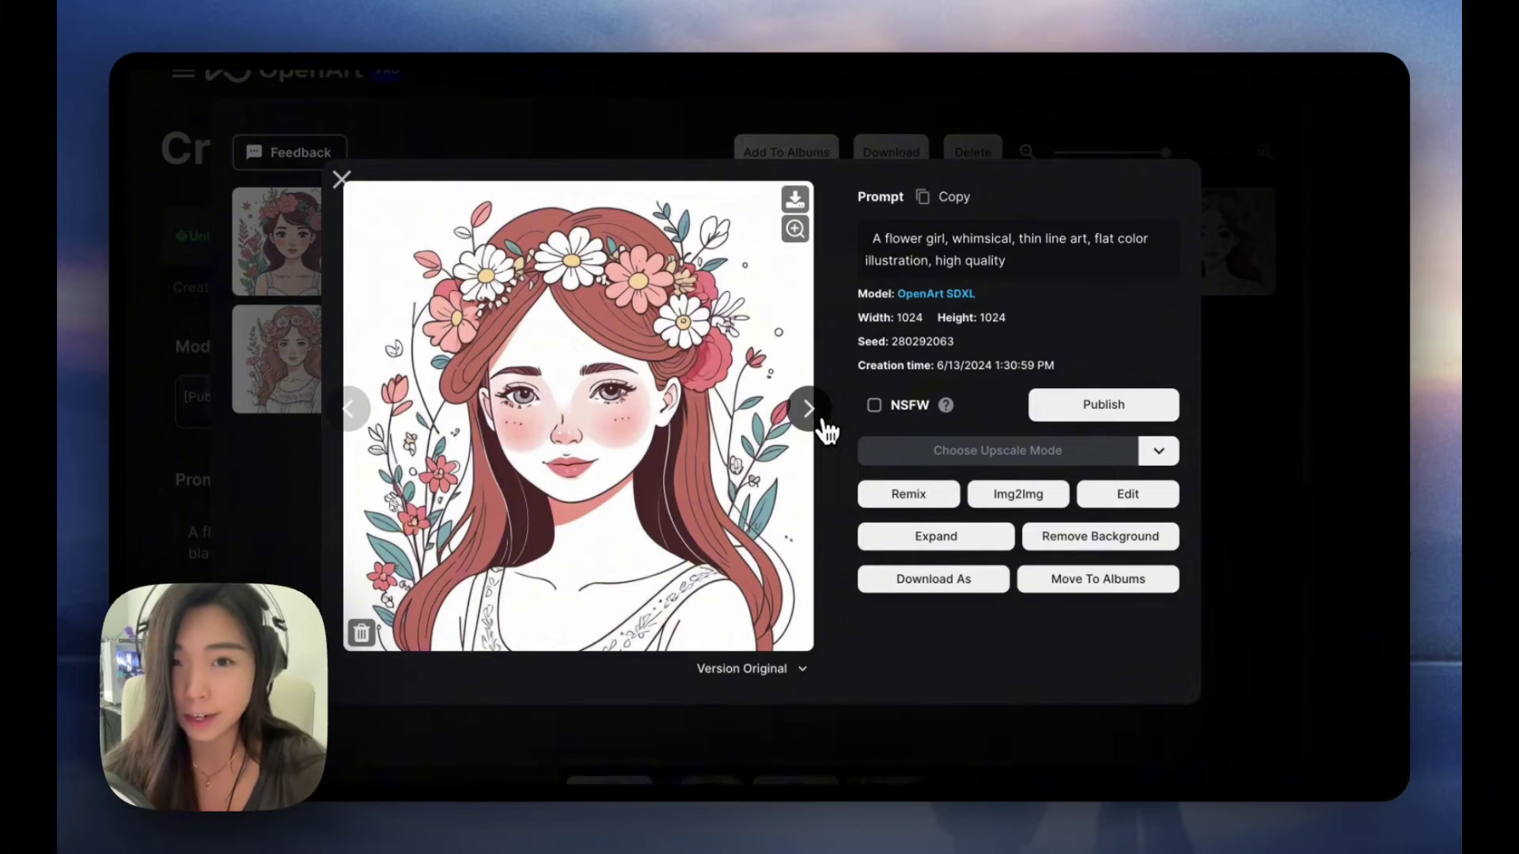
key("Escape")
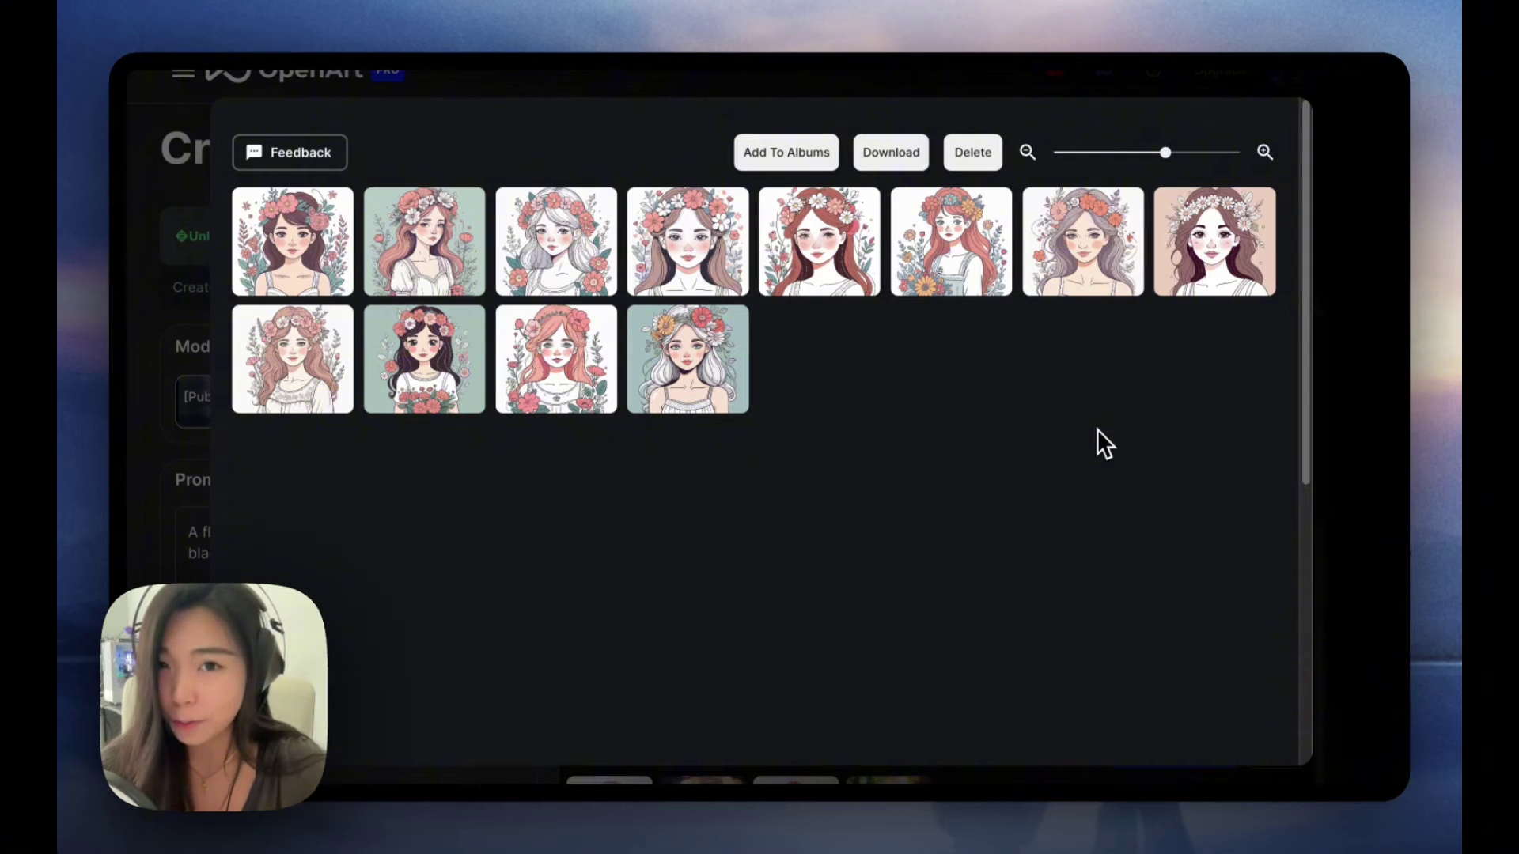
mouse_move(657, 332)
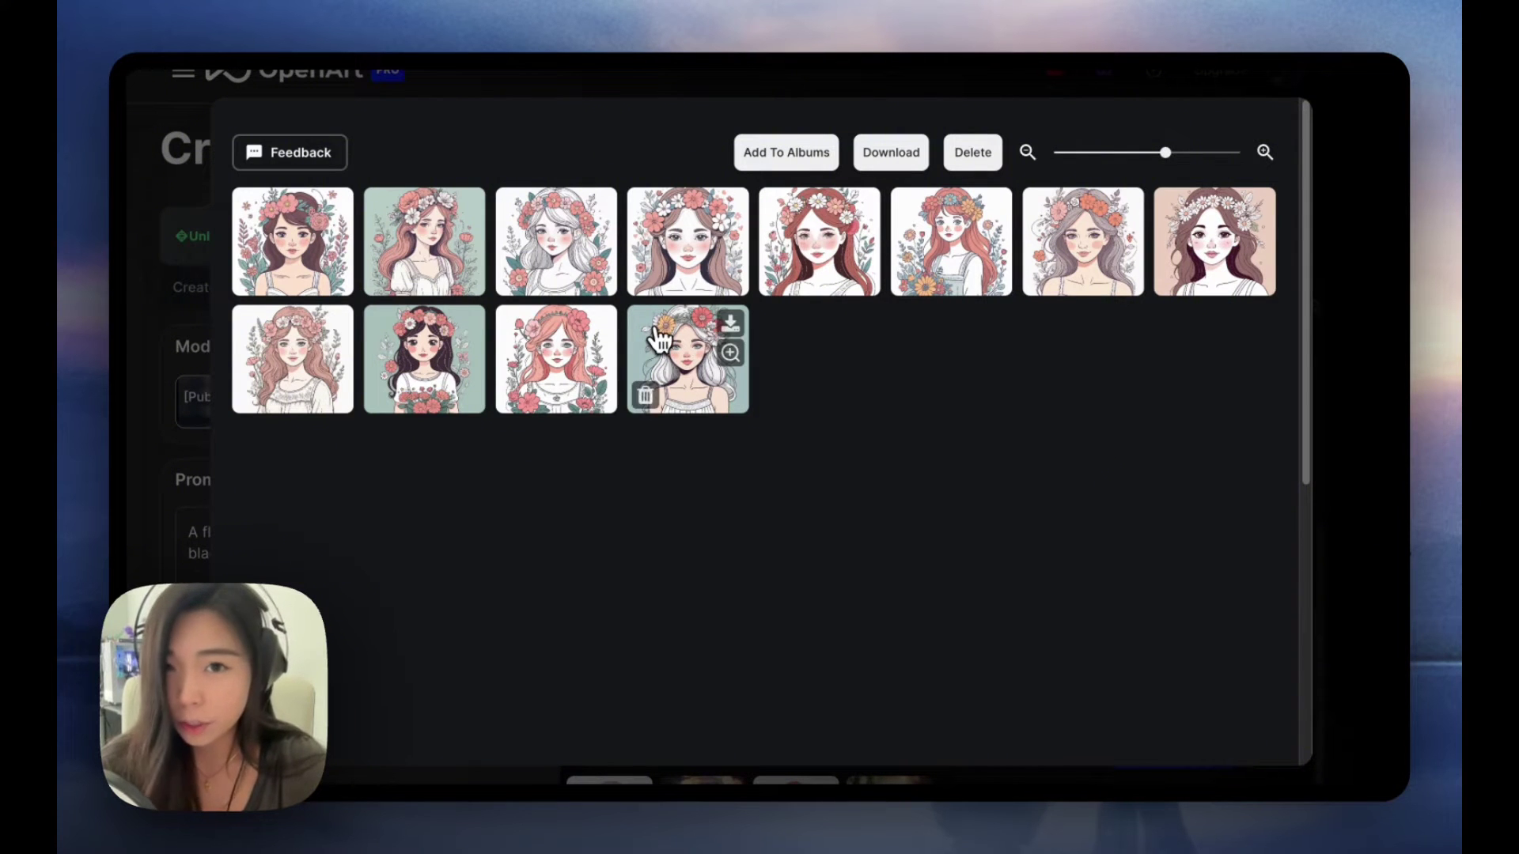
left_click(657, 336)
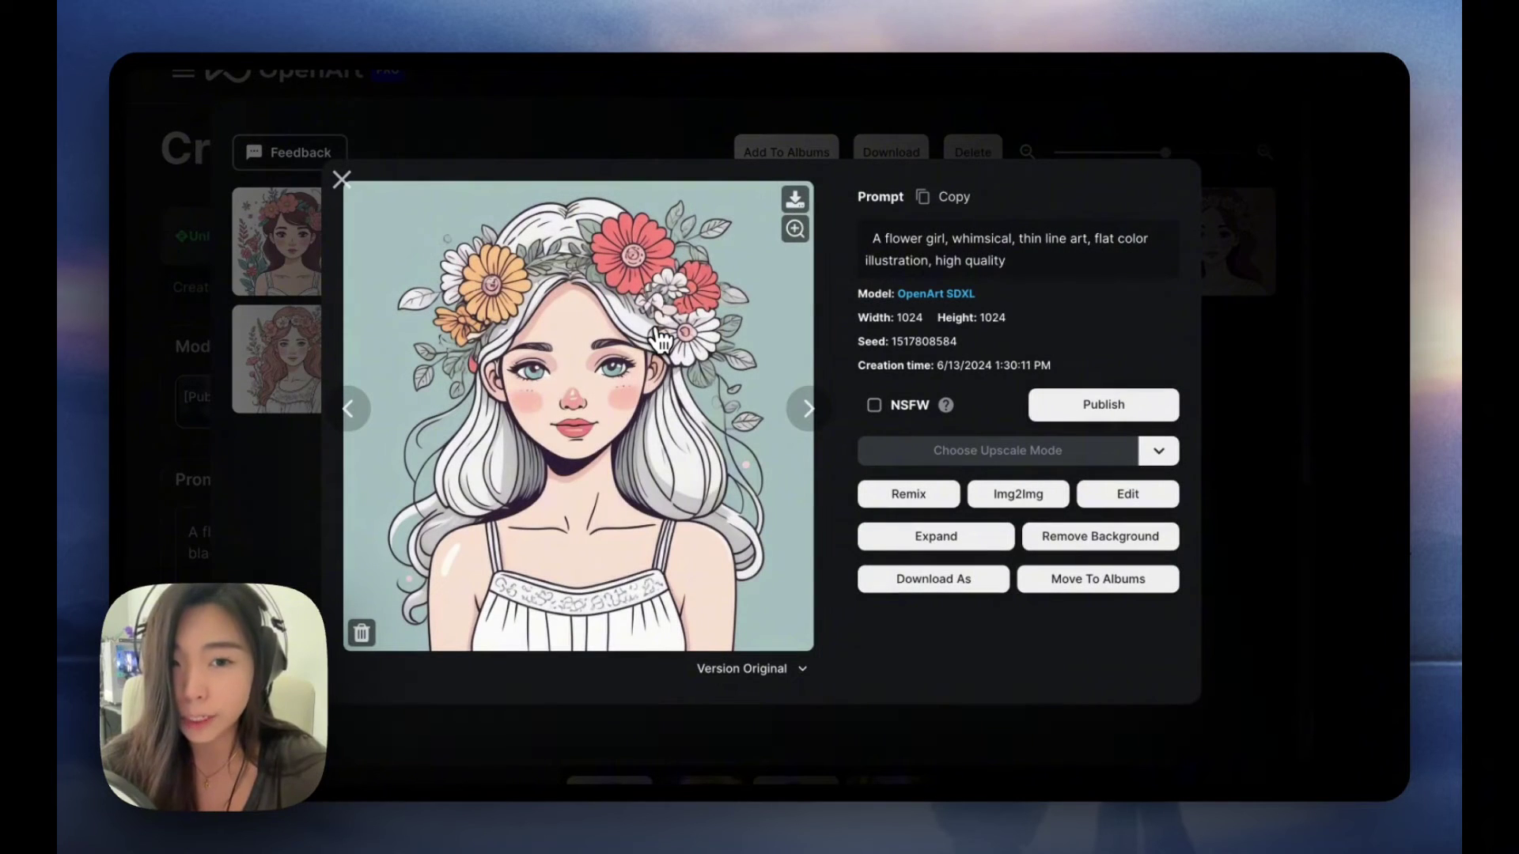
key("Escape")
key("Escape")
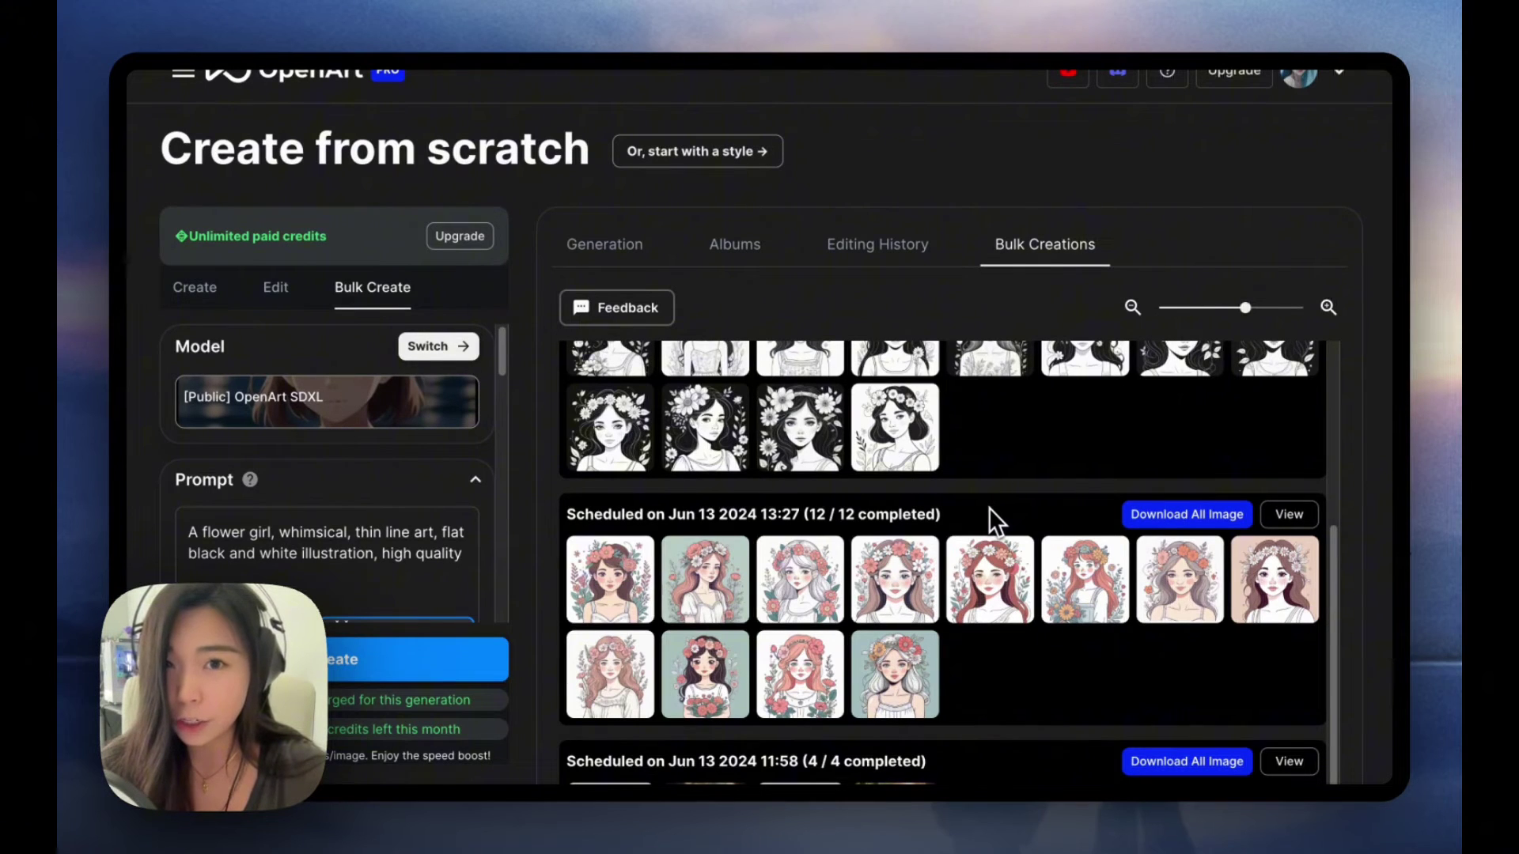
scroll(989, 506, "up", 10)
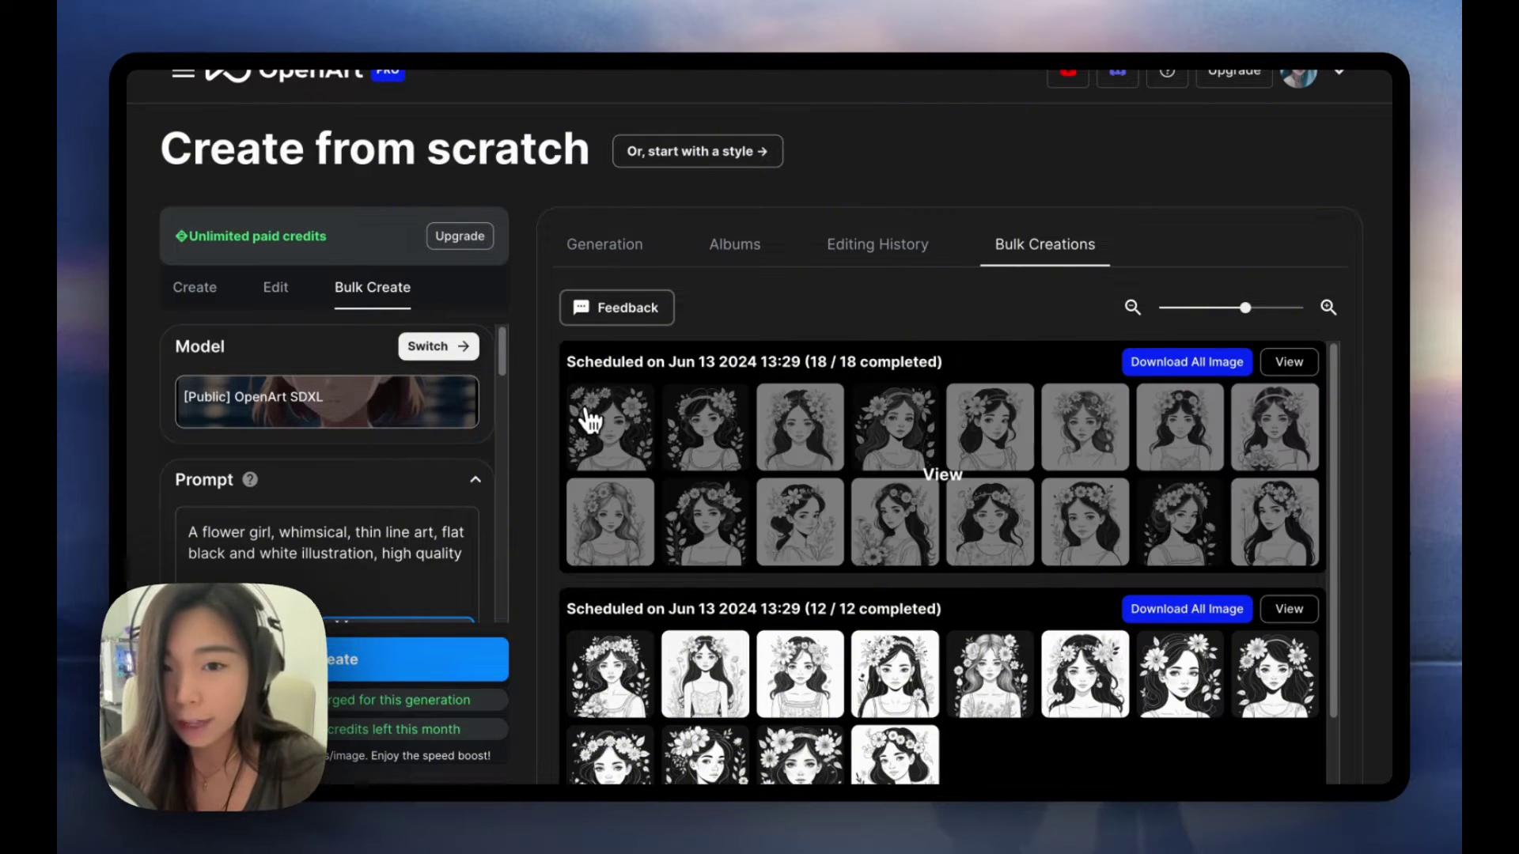
left_click(615, 482)
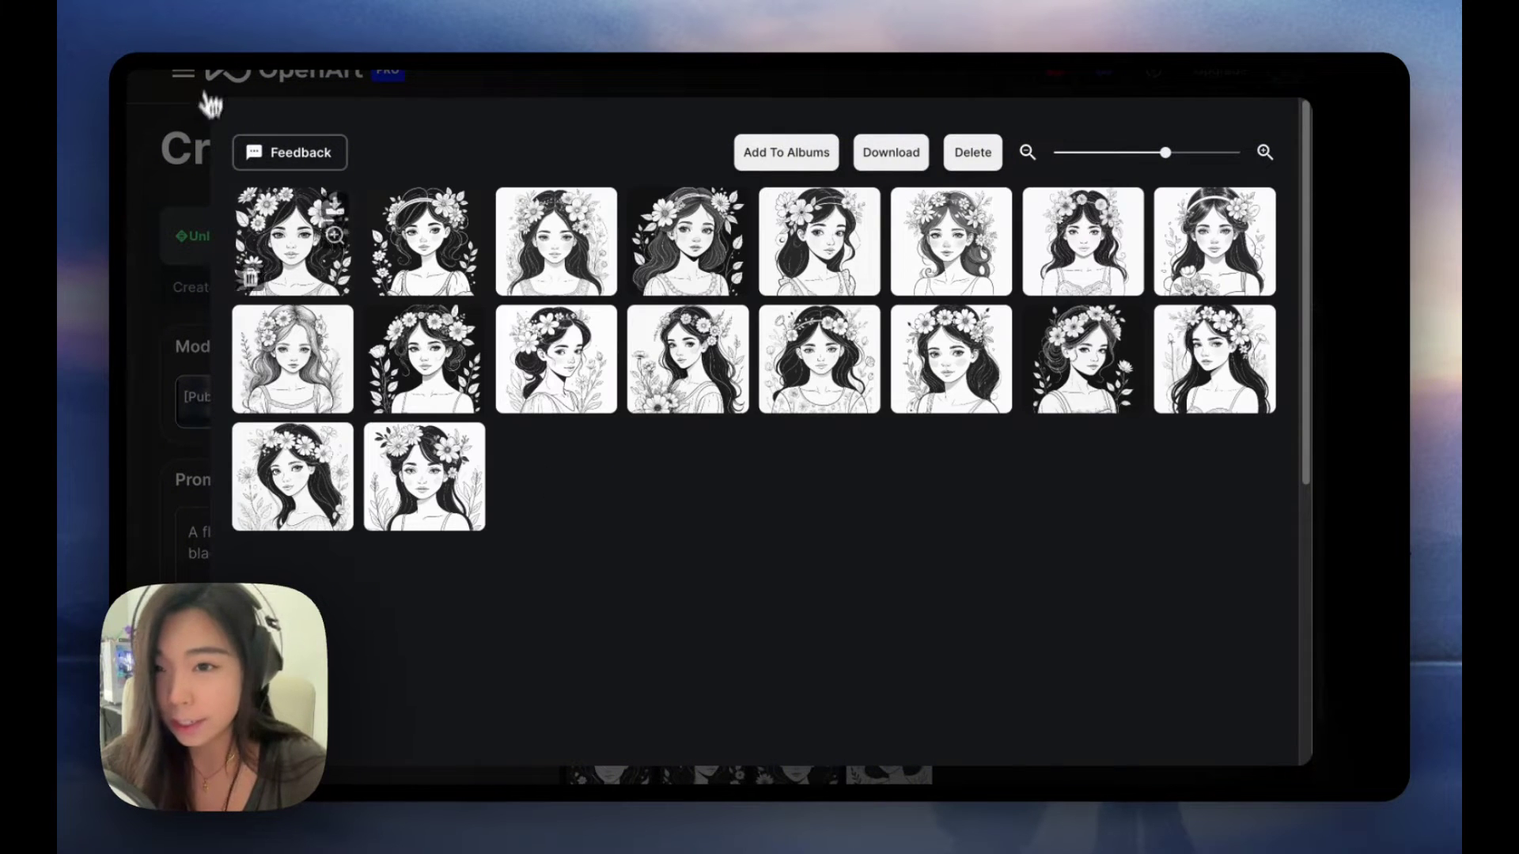
left_click(285, 217)
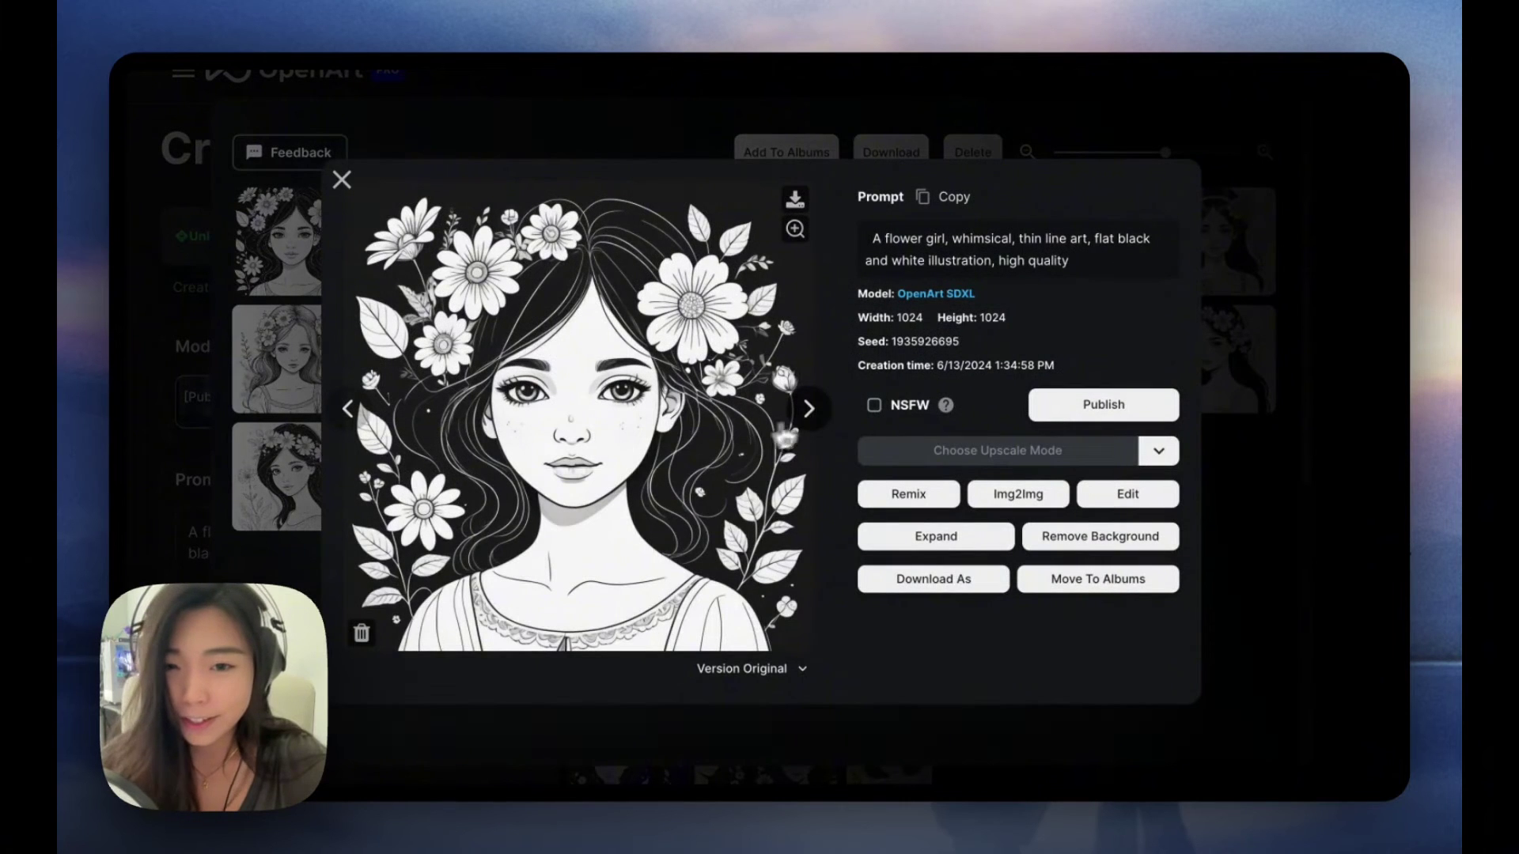
left_click(815, 410)
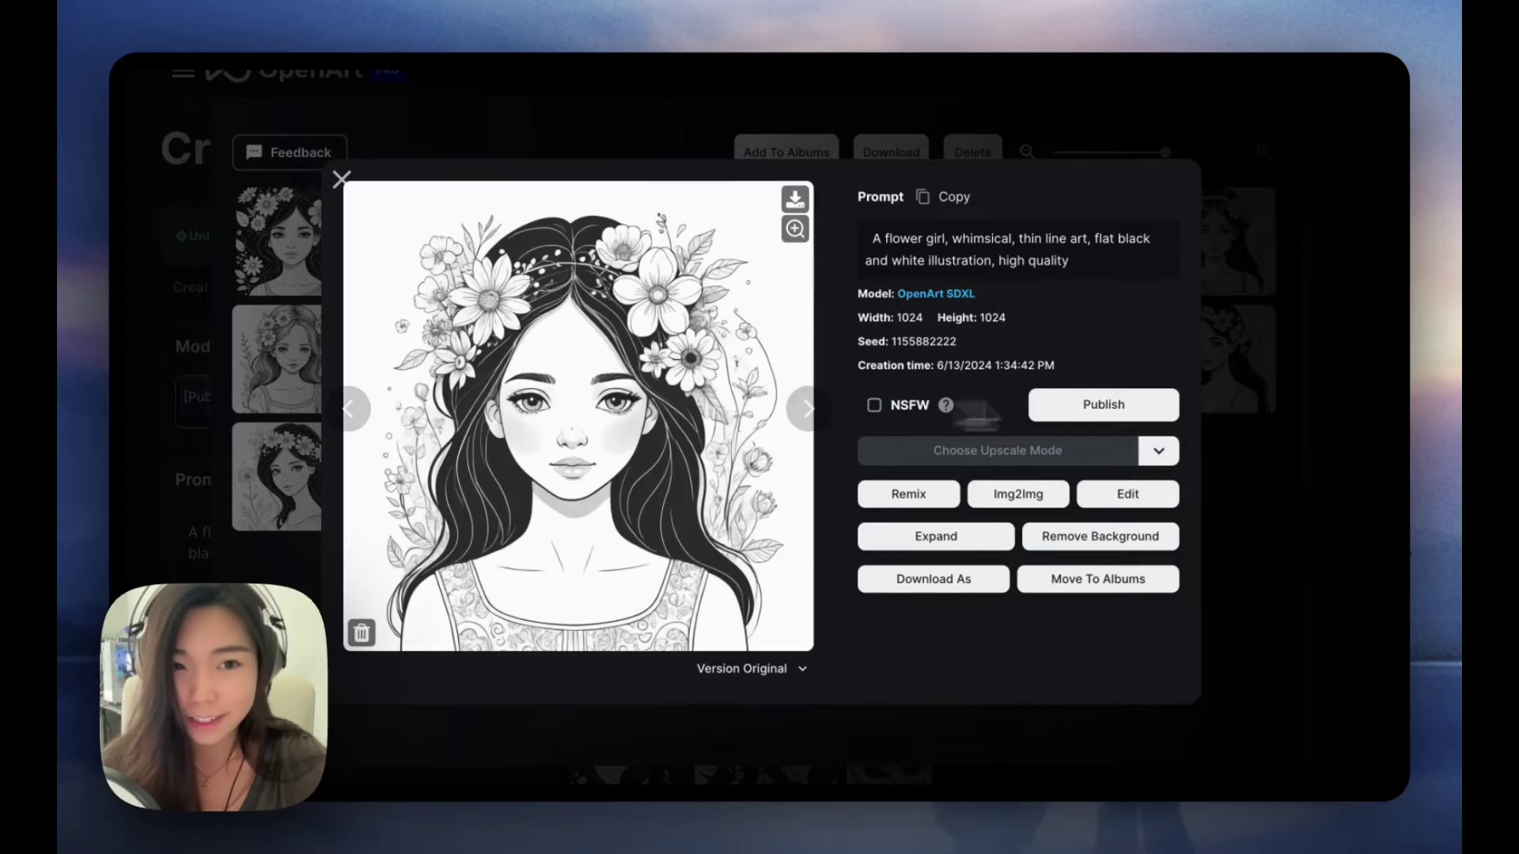
left_click(1214, 378)
left_click(1214, 368)
left_click(348, 408)
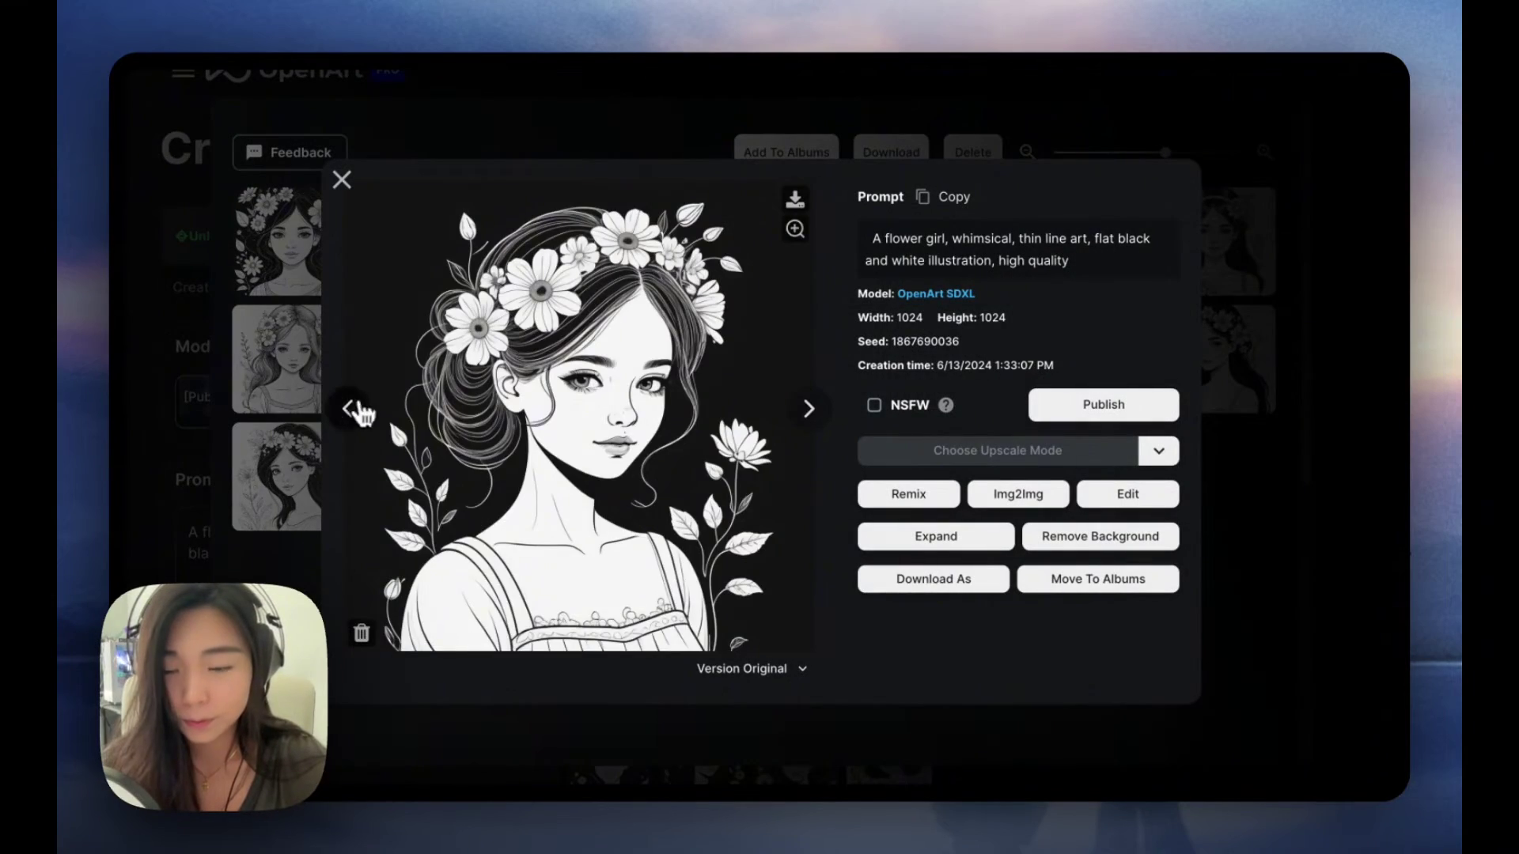
left_click(352, 409)
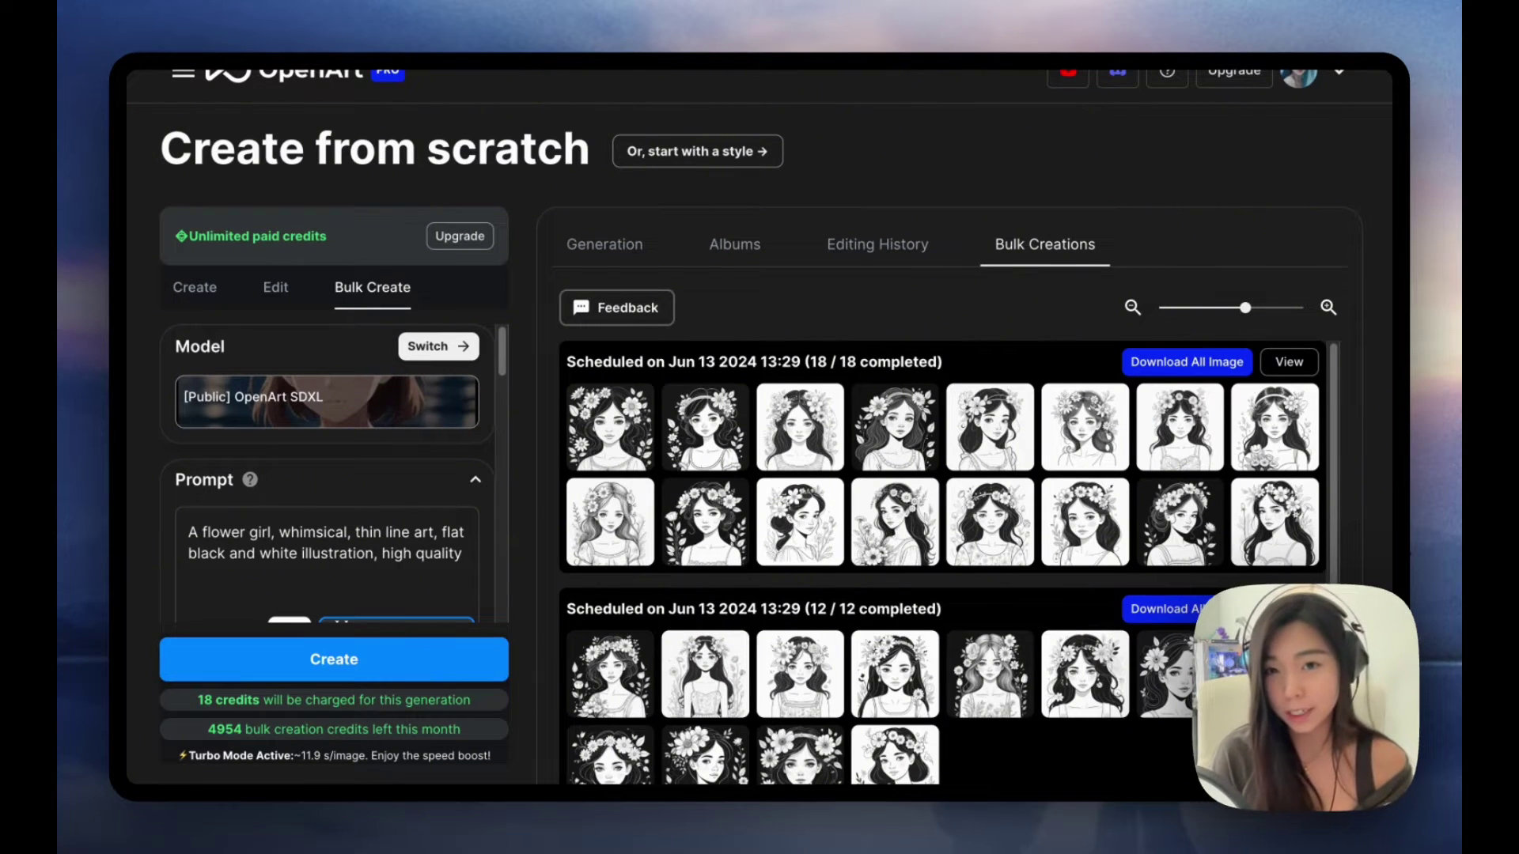
Open the example prompt file from the upload box and check the CSV-locked count of 4
scroll(415, 566, "down", 2)
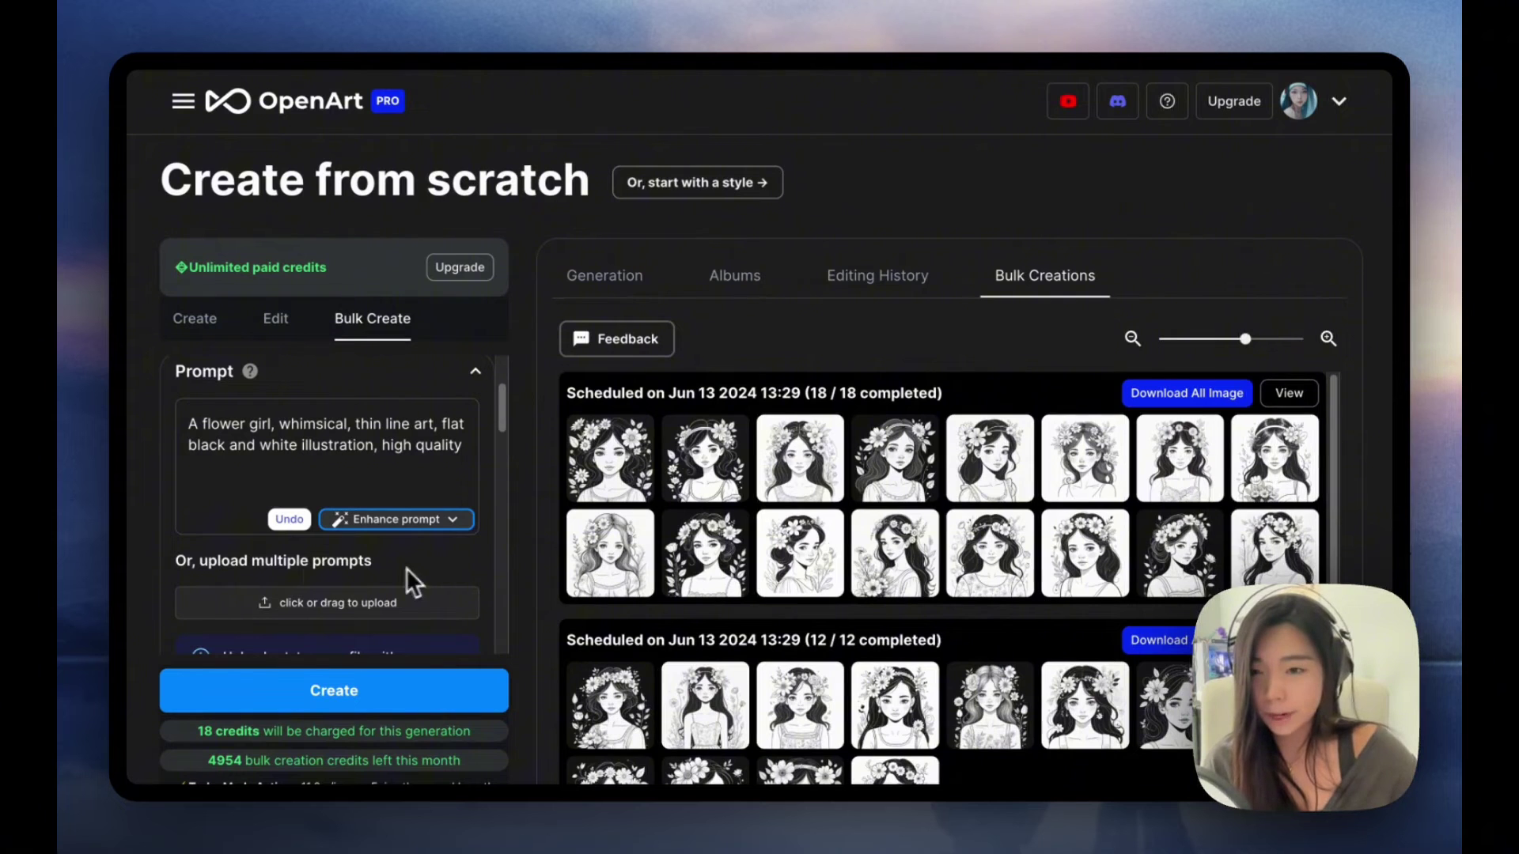
scroll(224, 567, "down", 1)
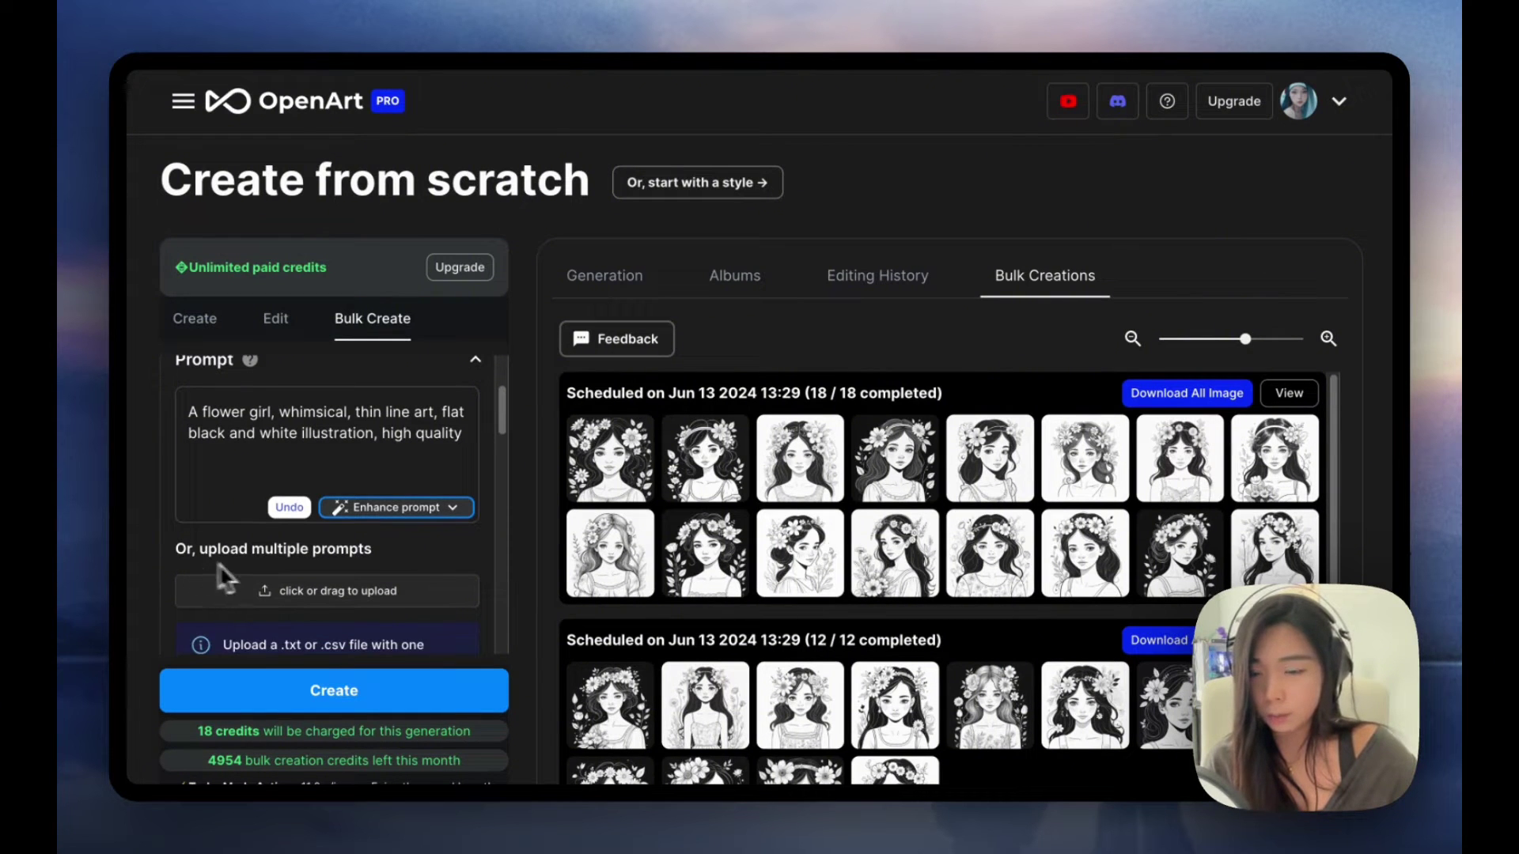
scroll(318, 563, "down", 1)
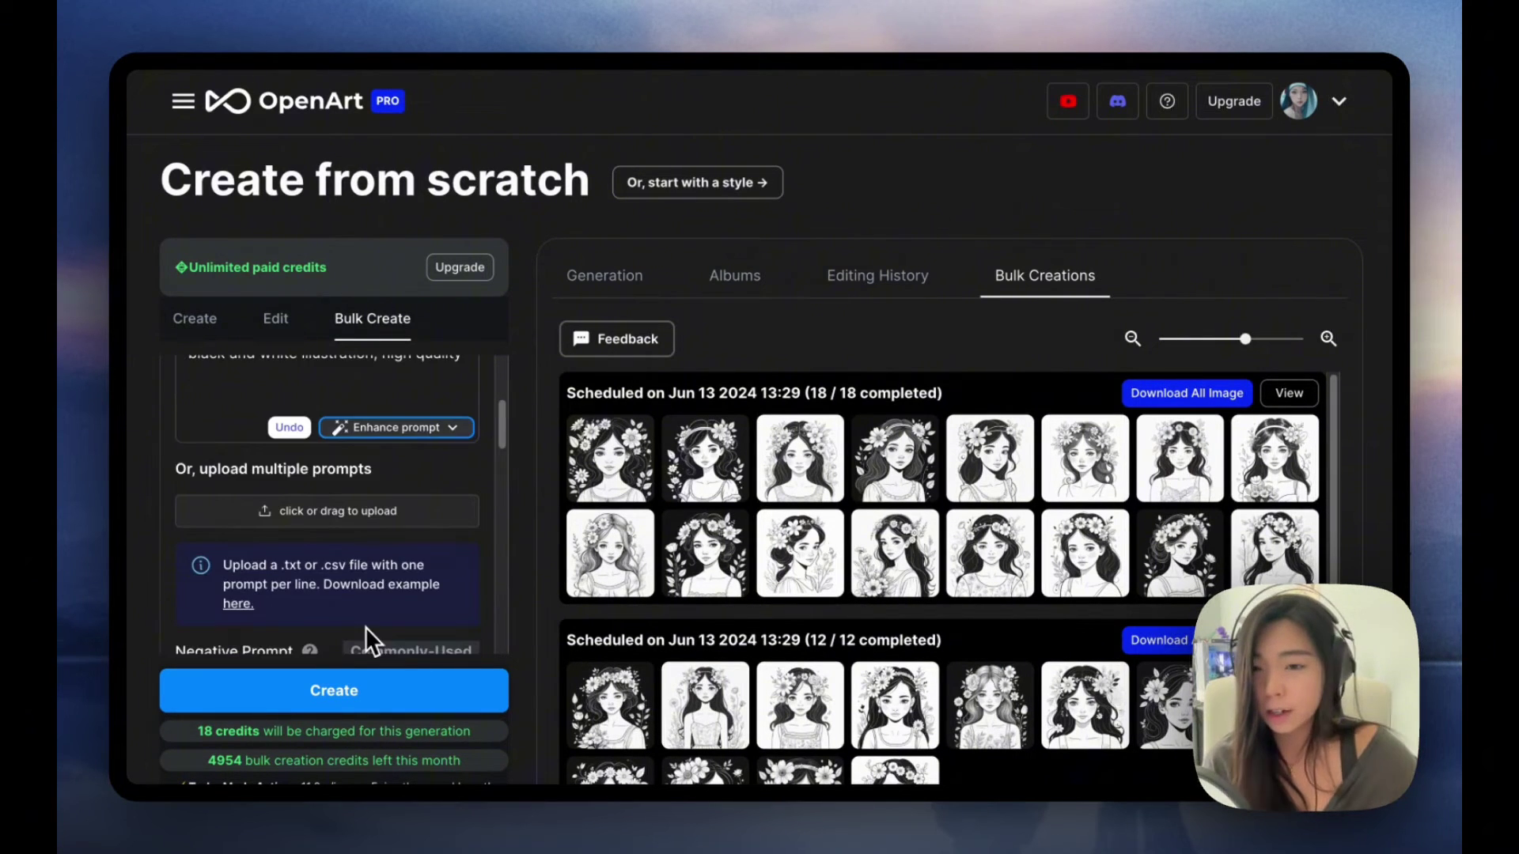
left_click(238, 605)
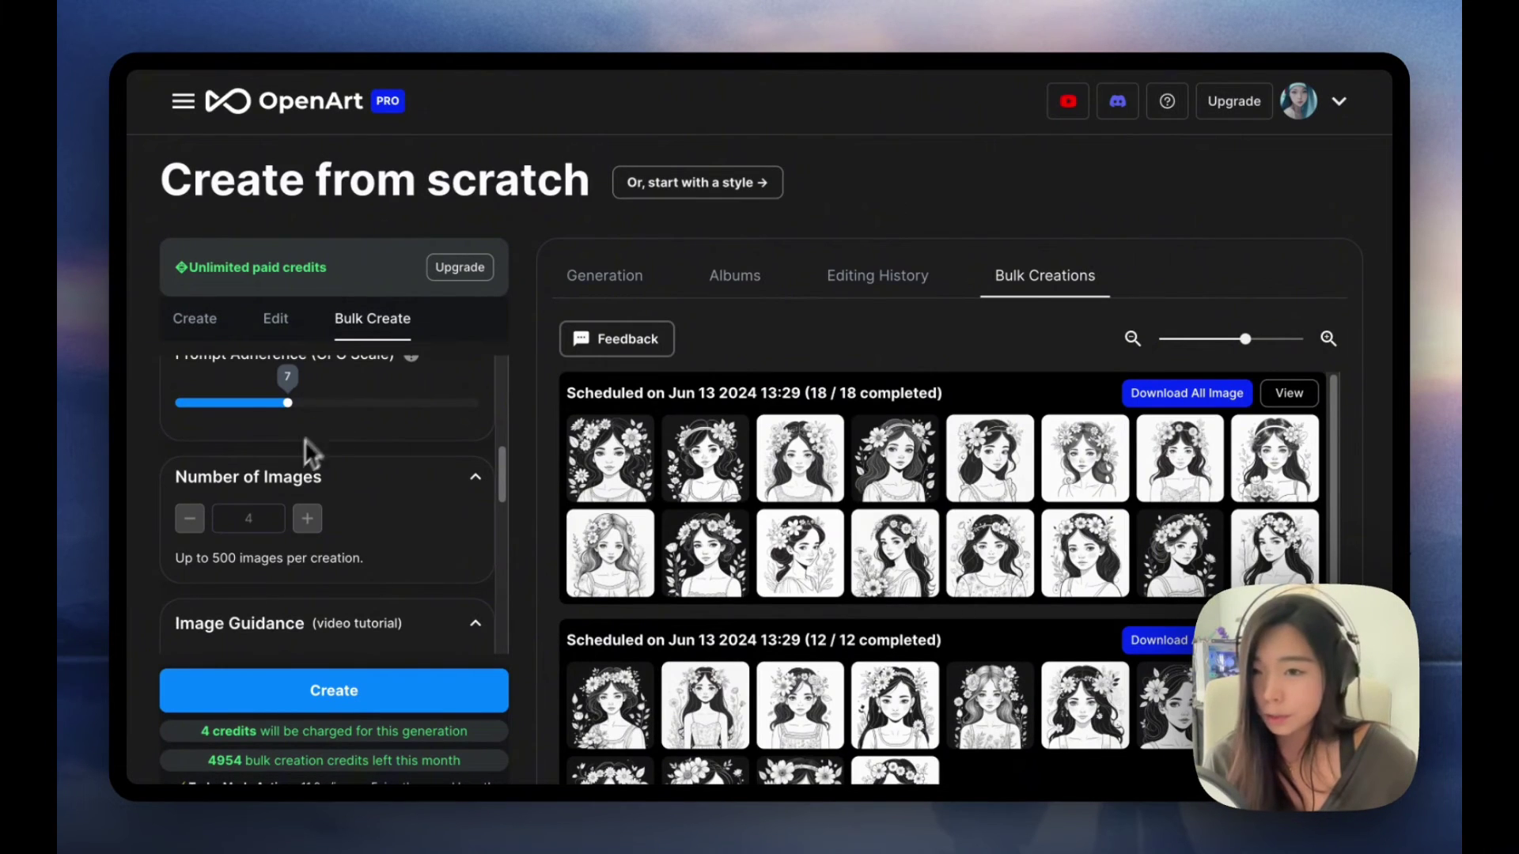
mouse_move(268, 530)
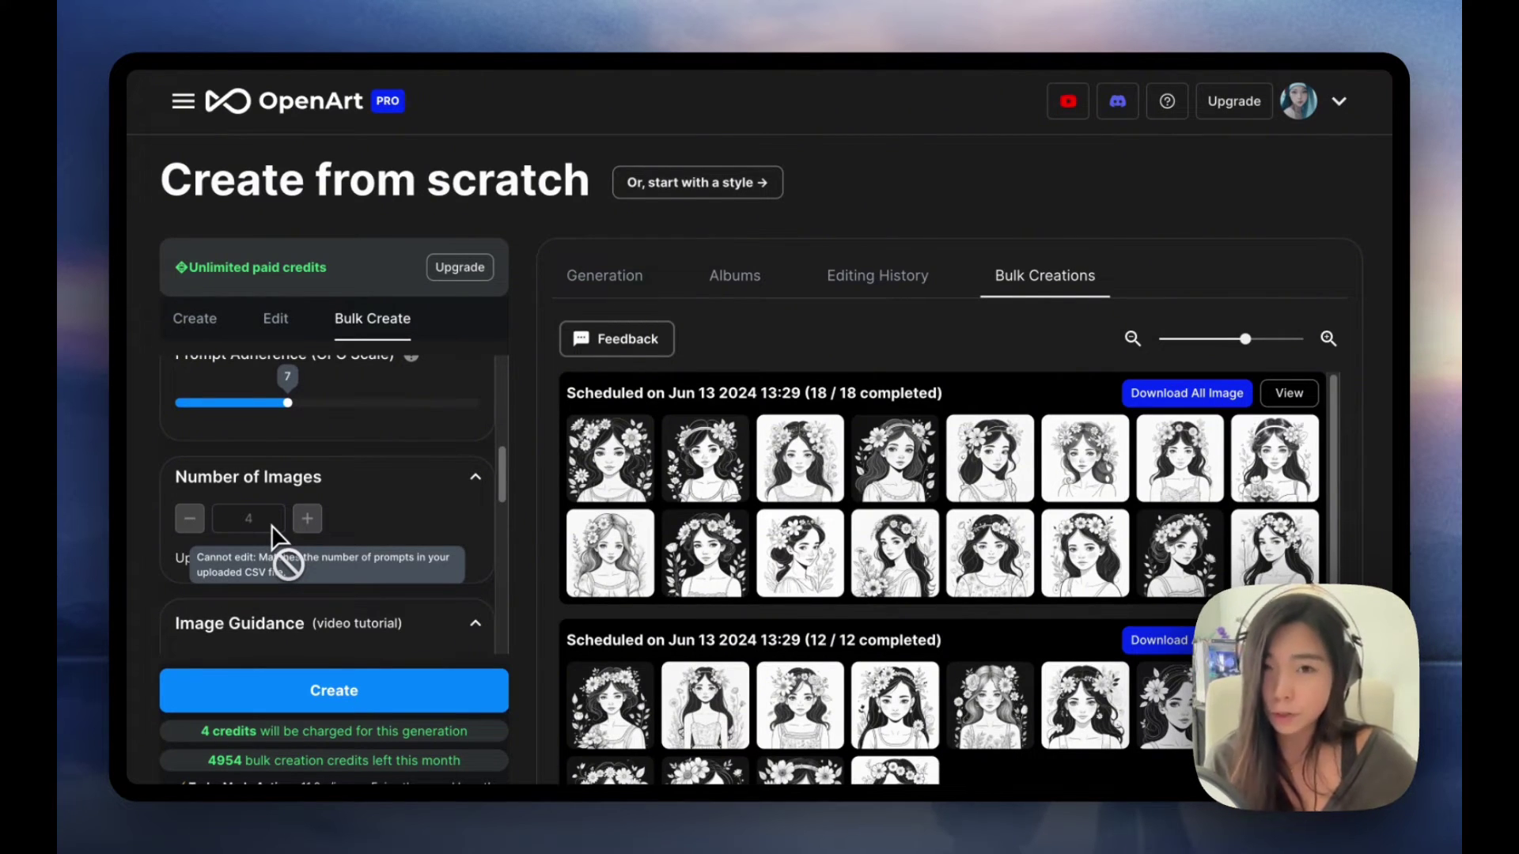
scroll(977, 619, "down", 10)
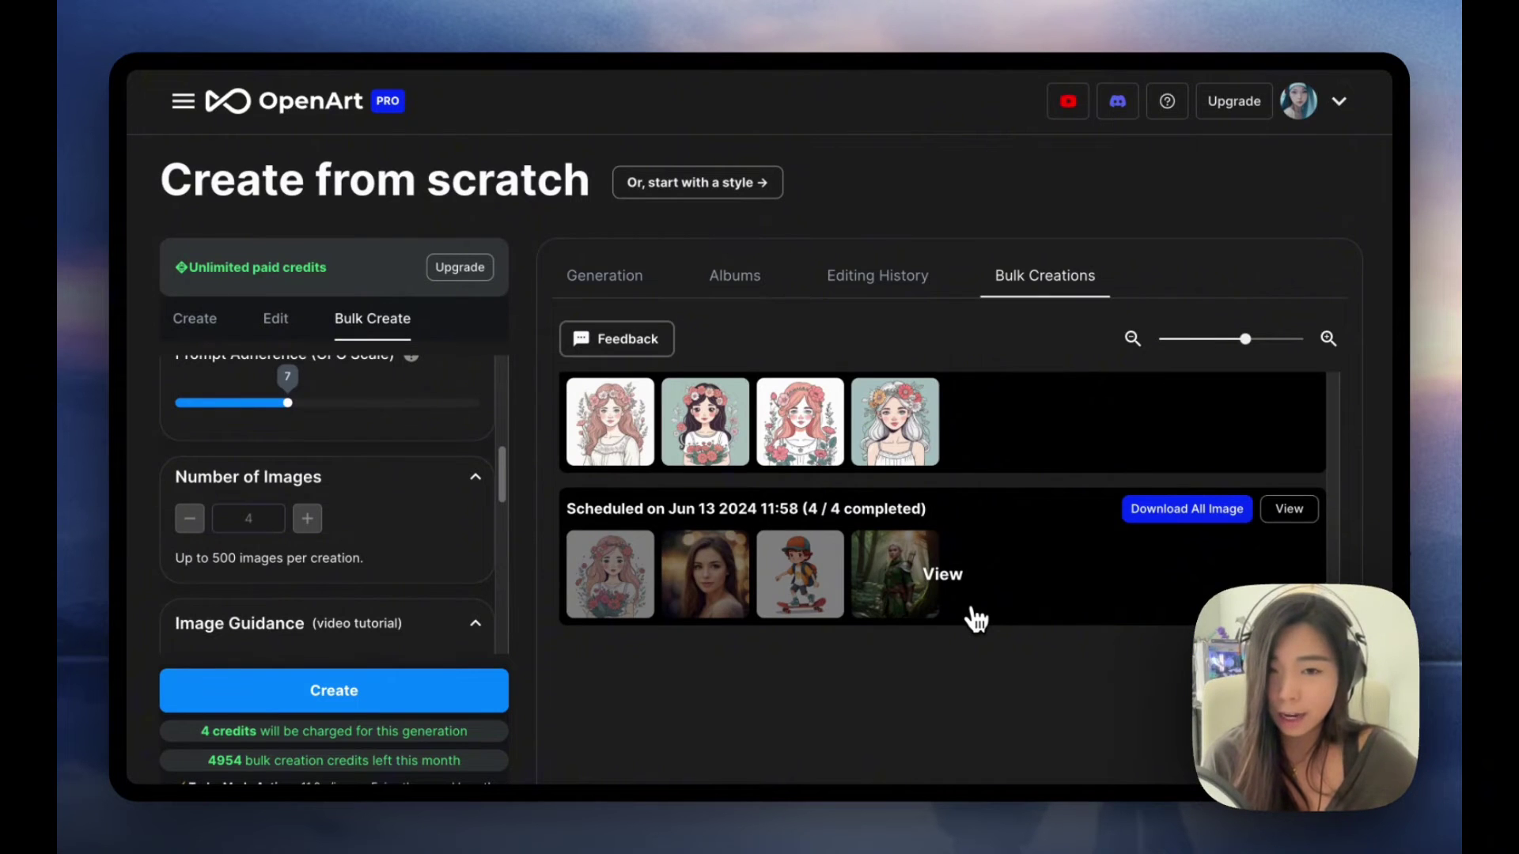
Preview the 11:58 four-image batch, then close the viewer
left_click(973, 609)
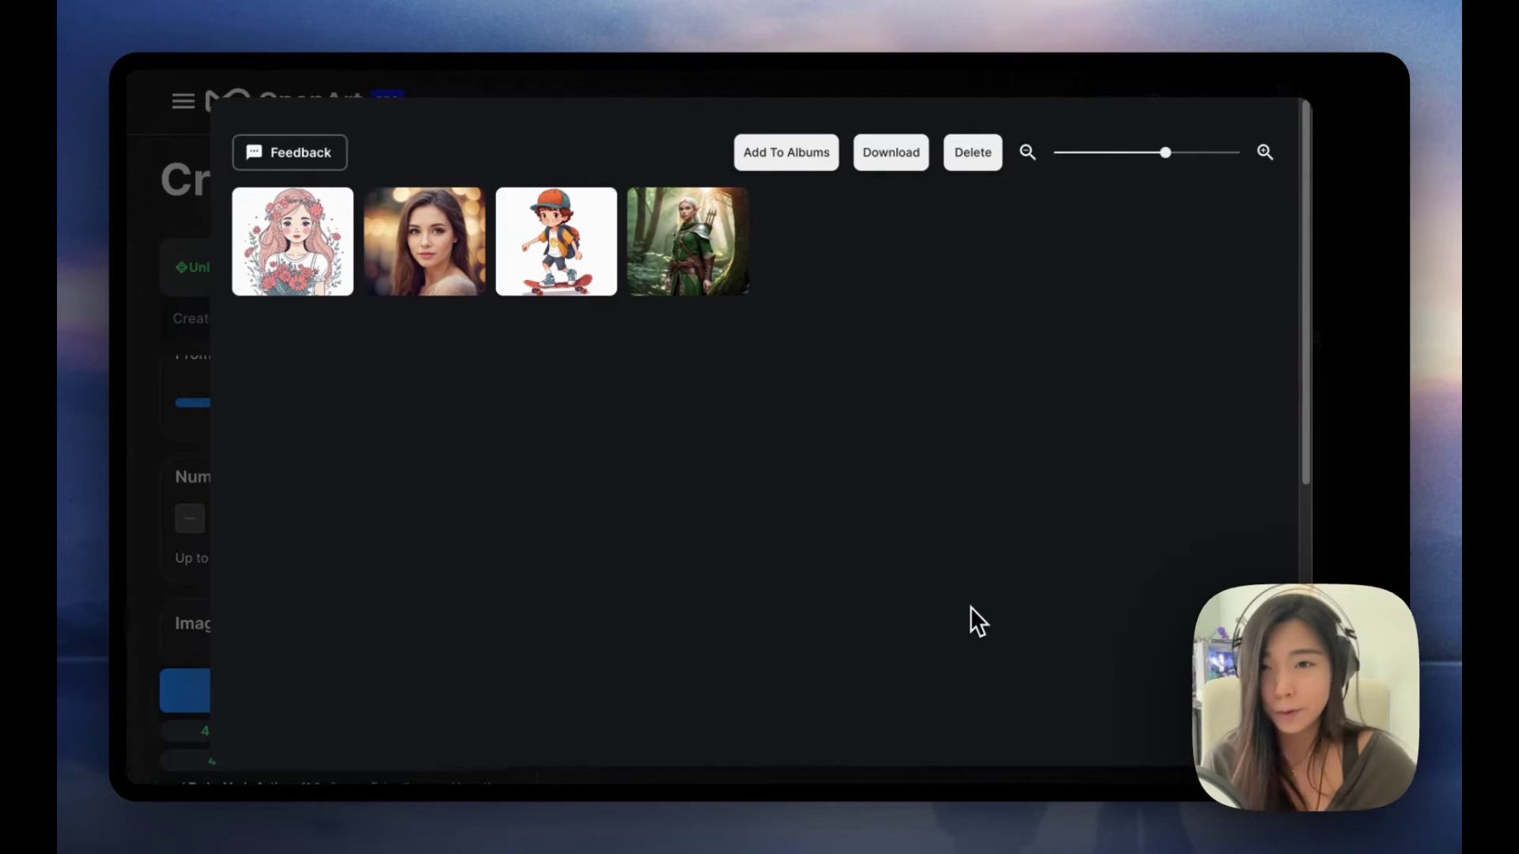
left_click(1359, 363)
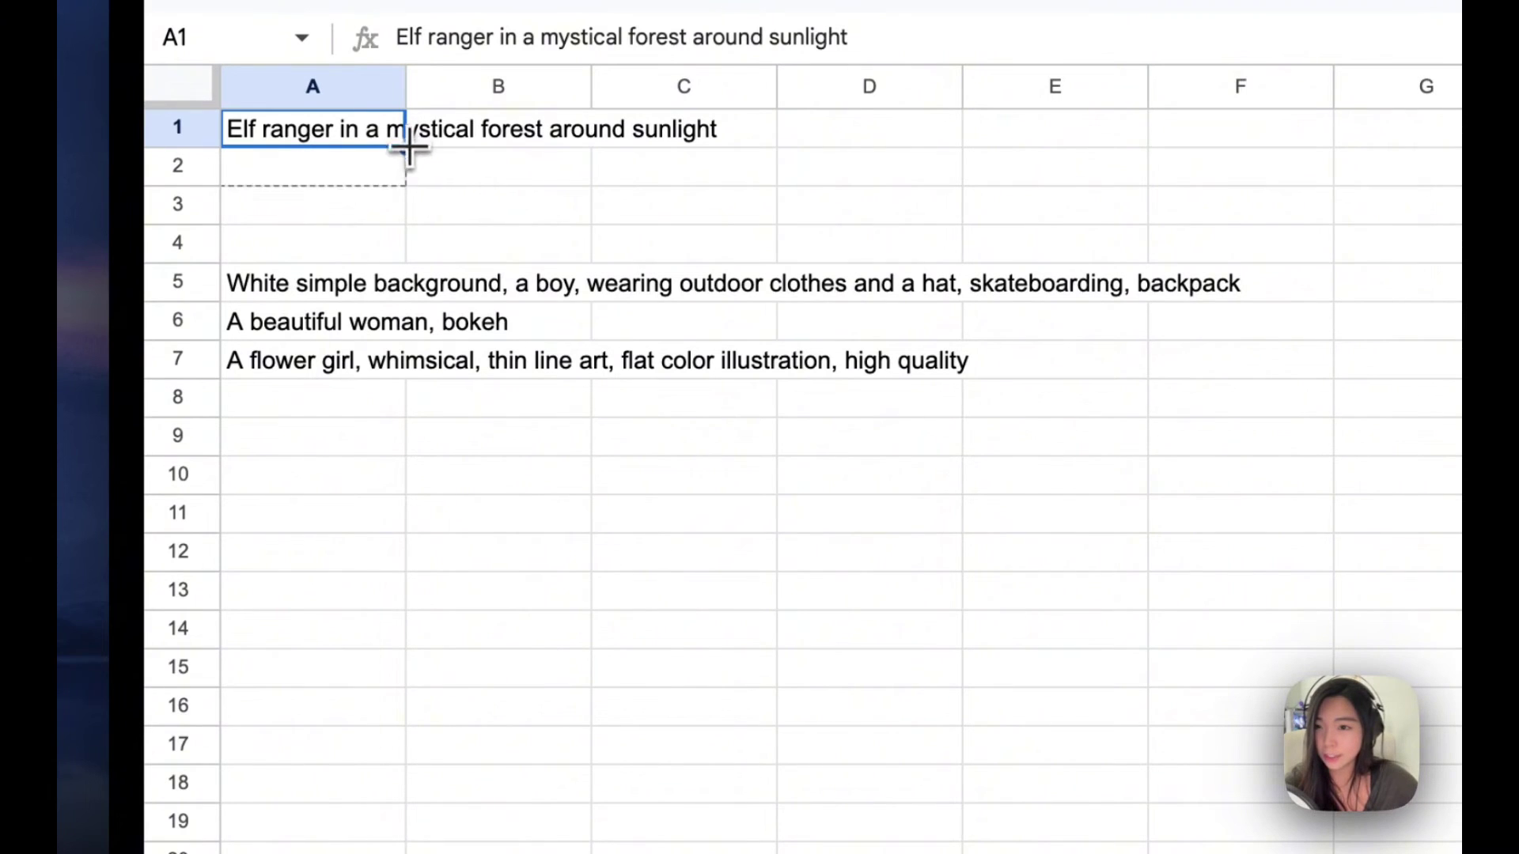
Fill each of the four prompts down four rows to get 16 prompt rows
left_click_drag(403, 146, 402, 237)
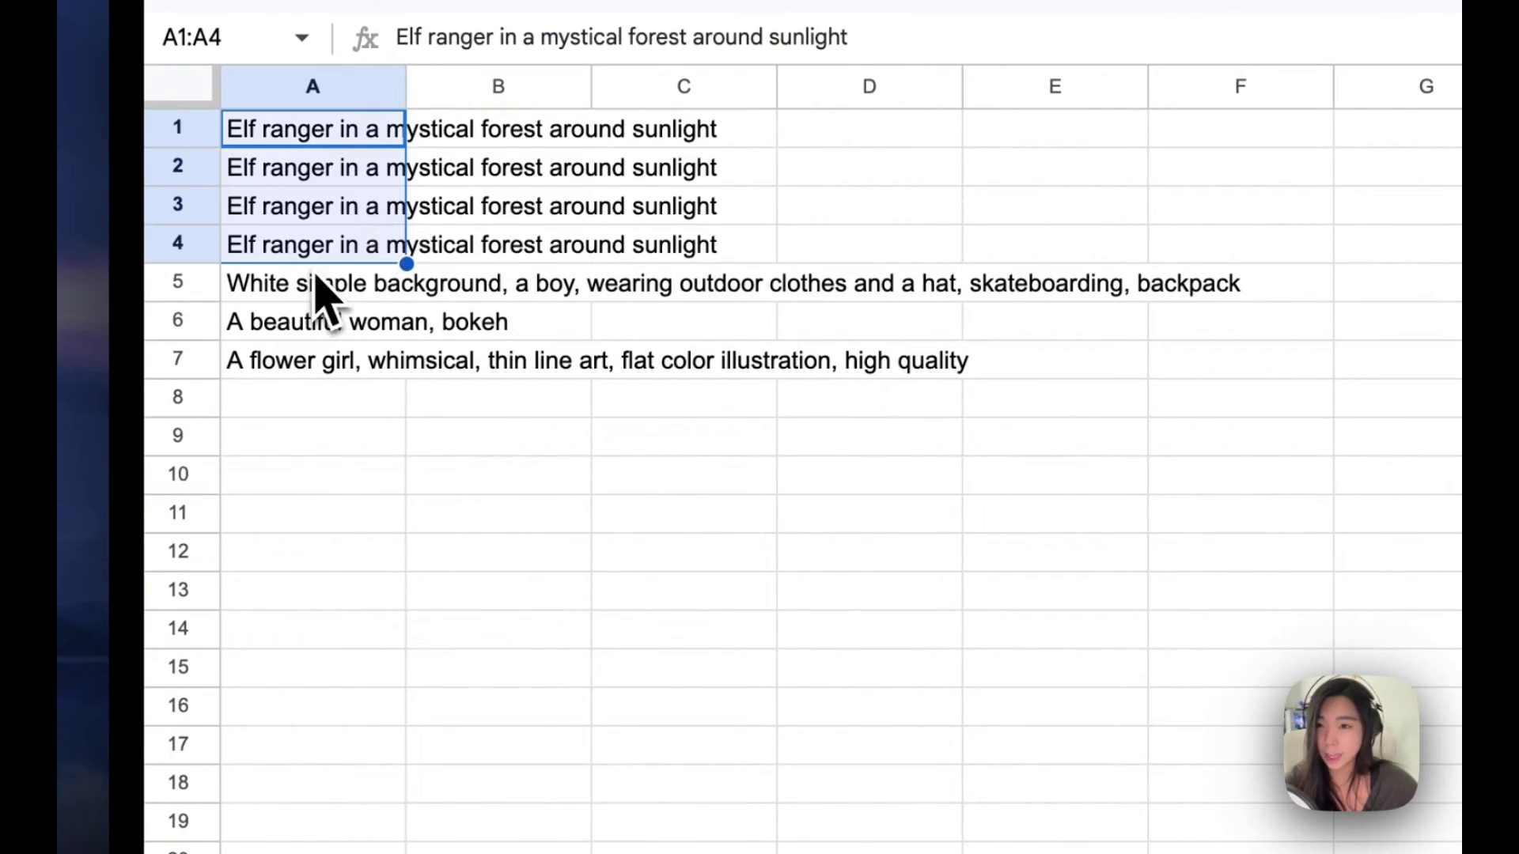
left_click_drag(312, 323, 298, 366)
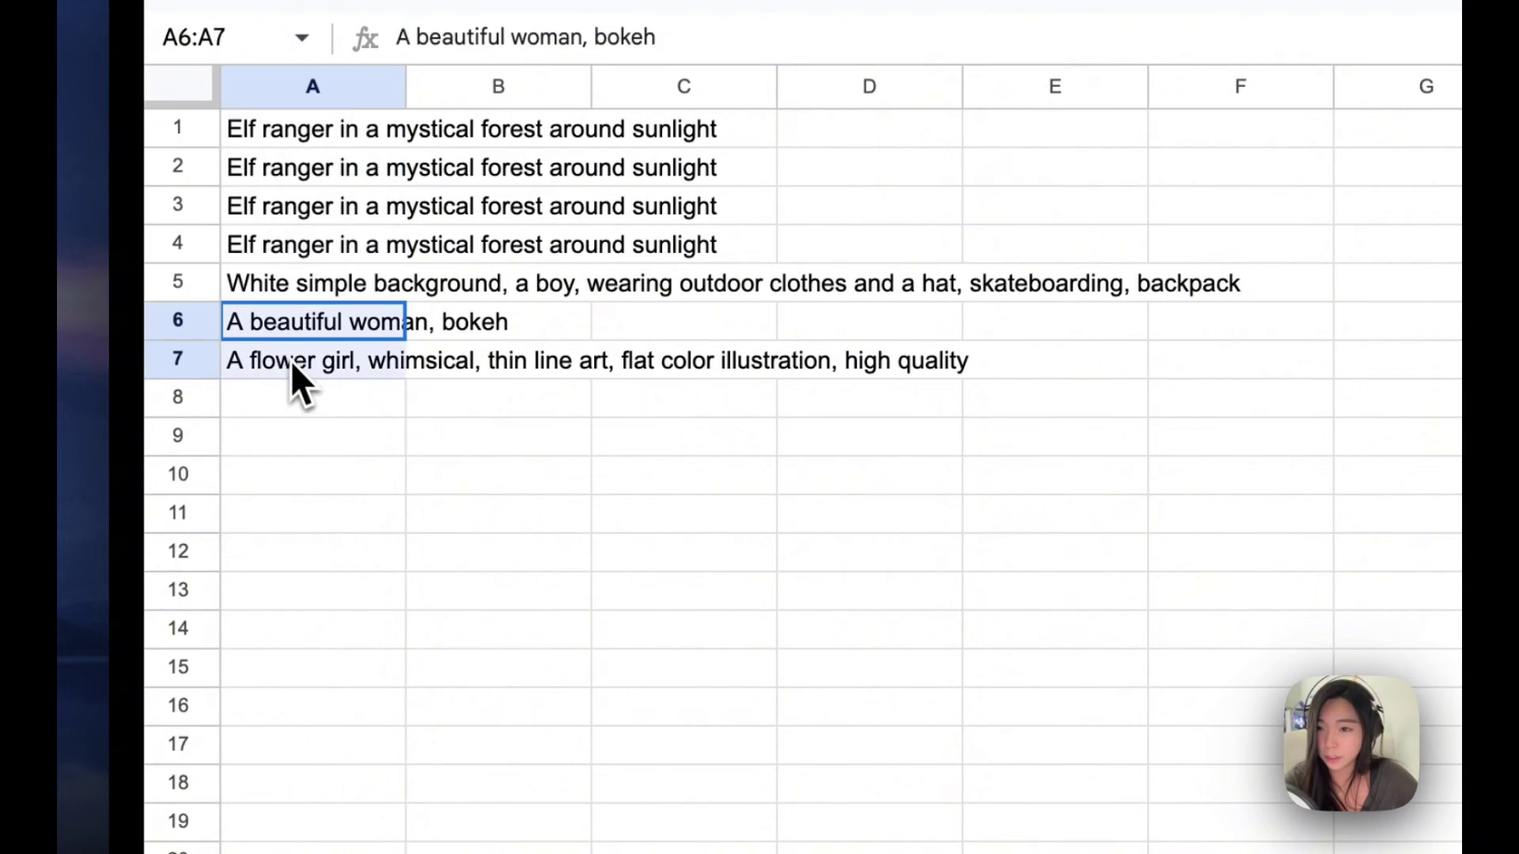
key("ctrl+c")
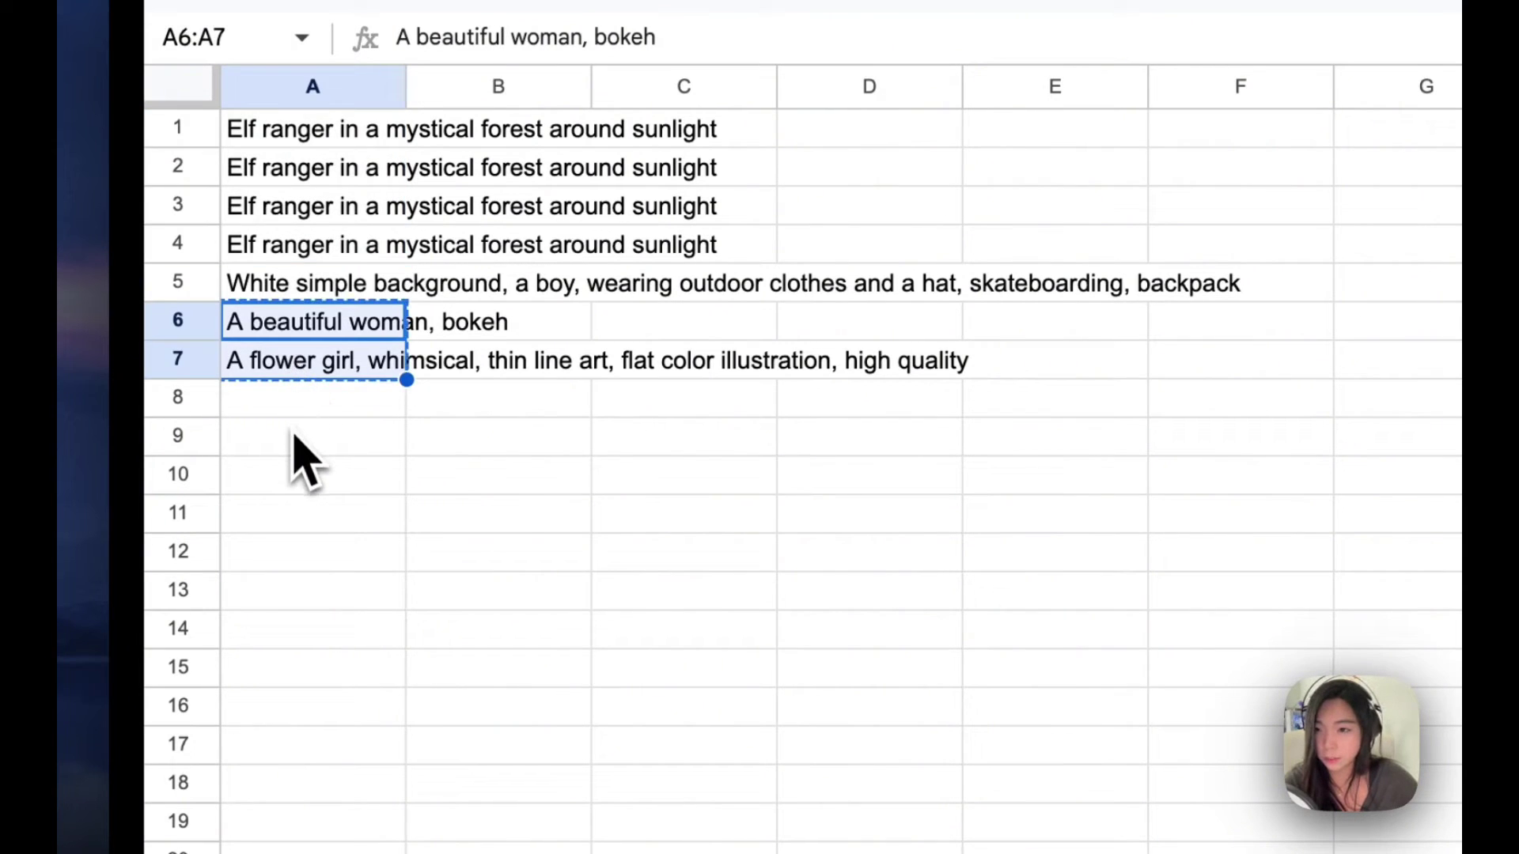
left_click(298, 434)
key("ctrl+v")
left_click(372, 297)
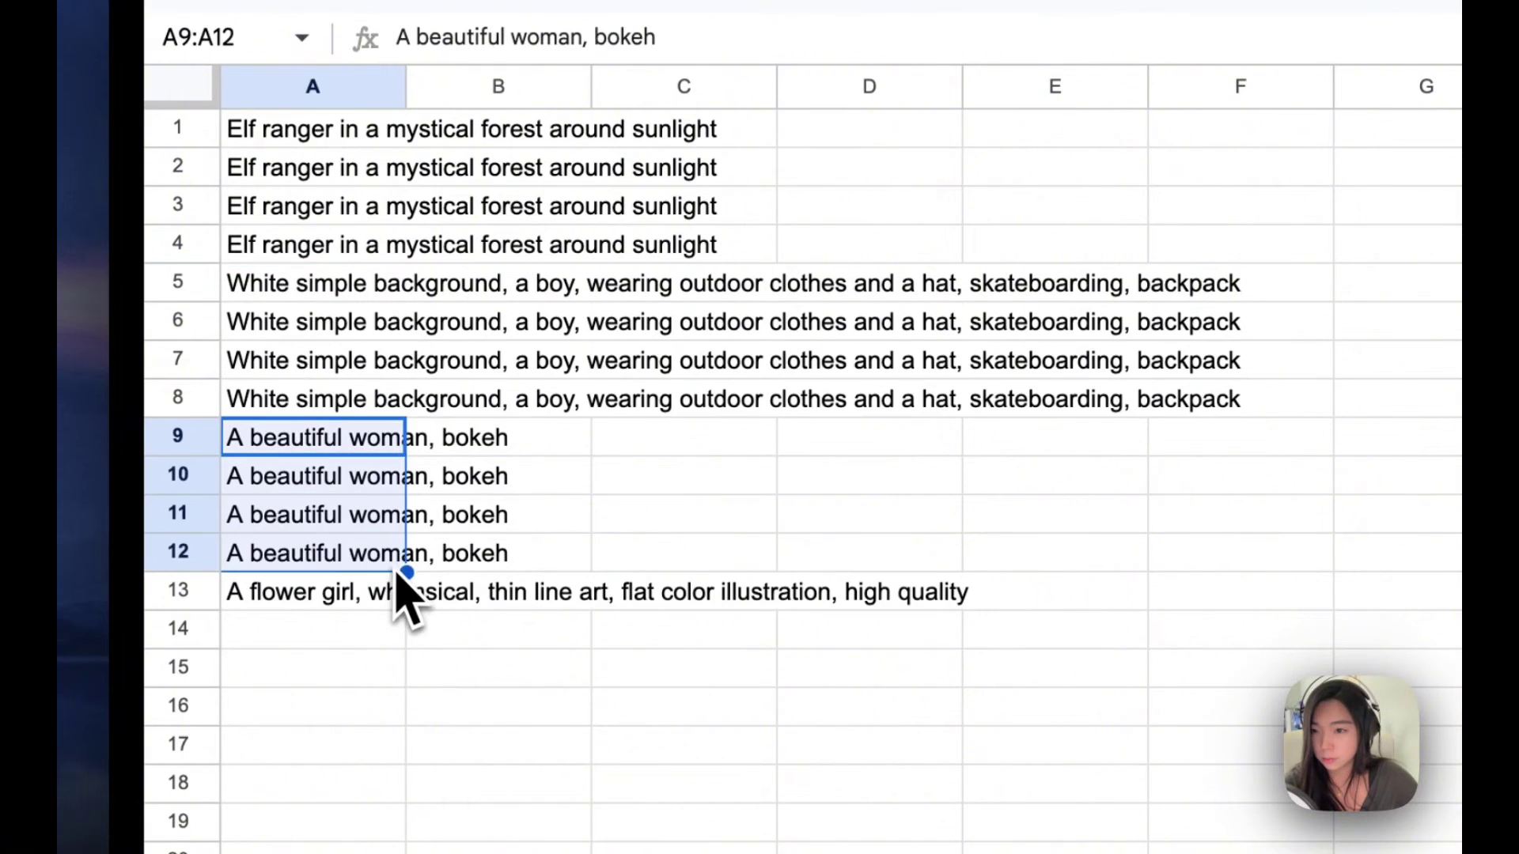
left_click(378, 601)
left_click_drag(406, 611, 403, 712)
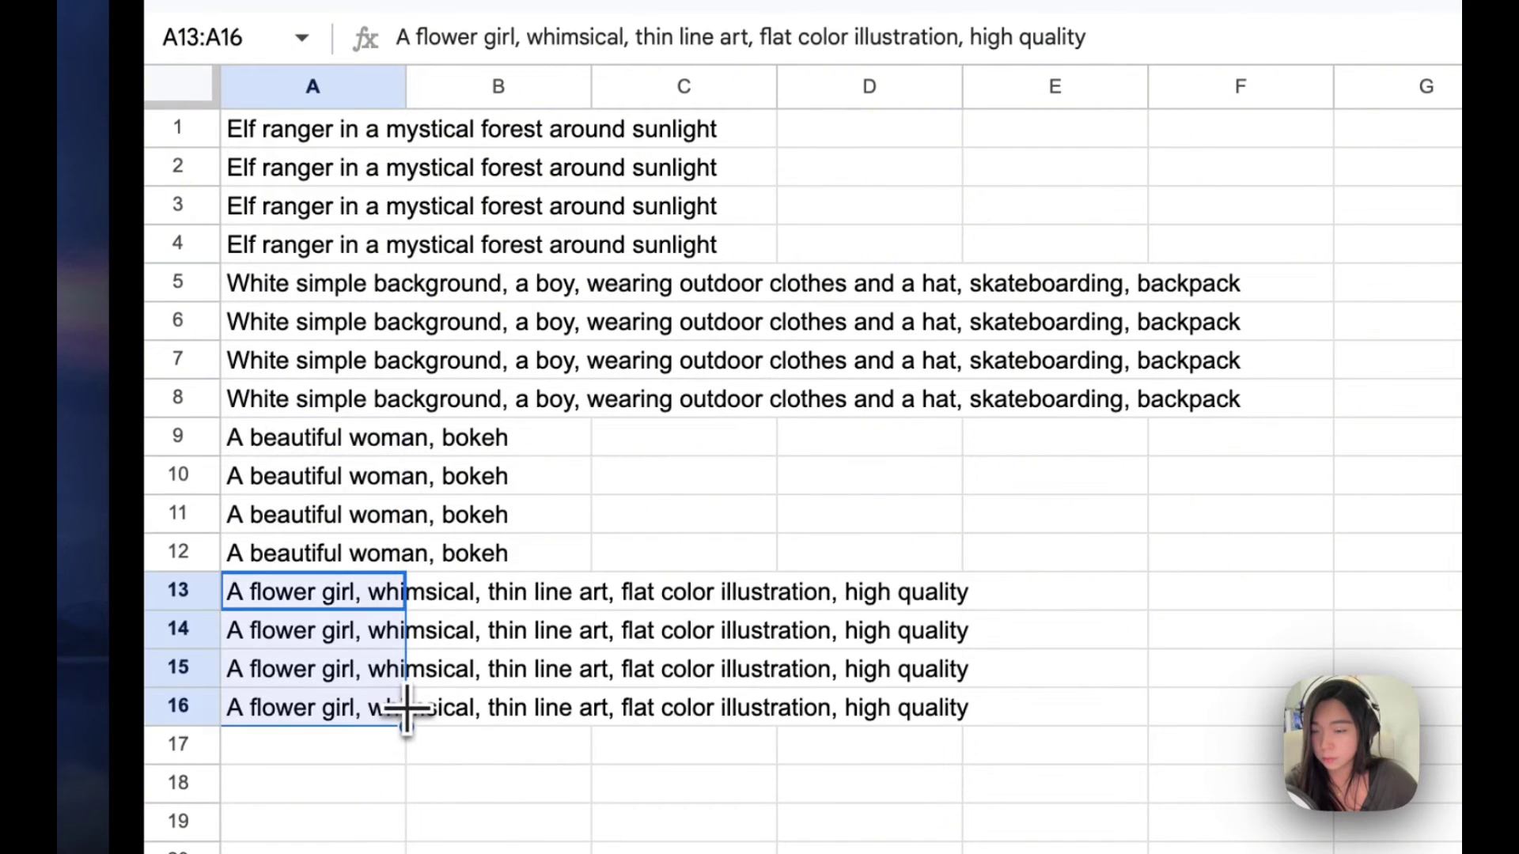
left_click(378, 605)
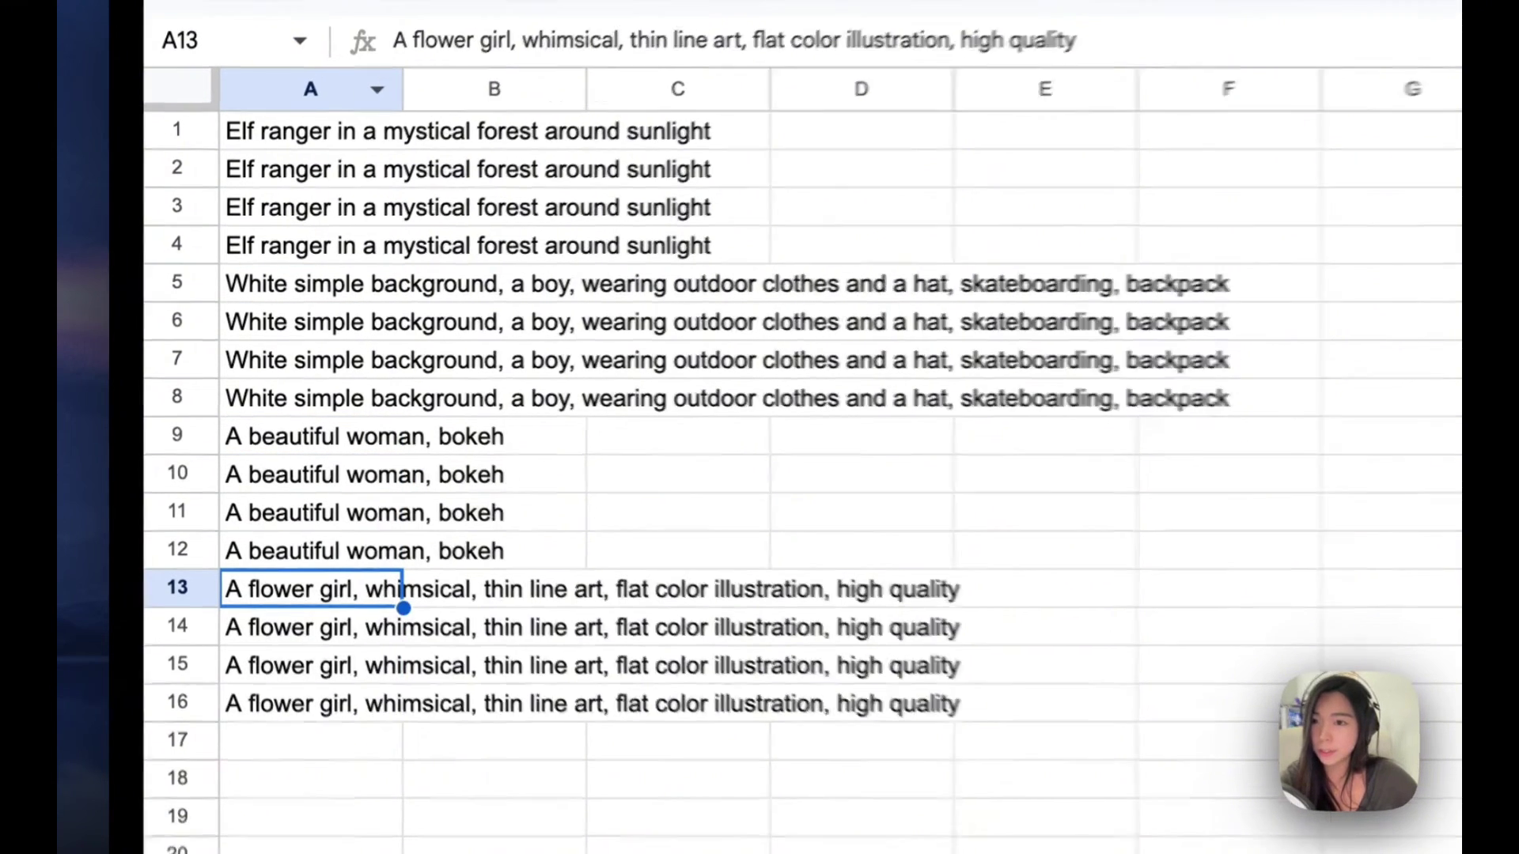
Download the sheet as Comma Separated Values (.csv)
left_click(201, 75)
mouse_move(296, 341)
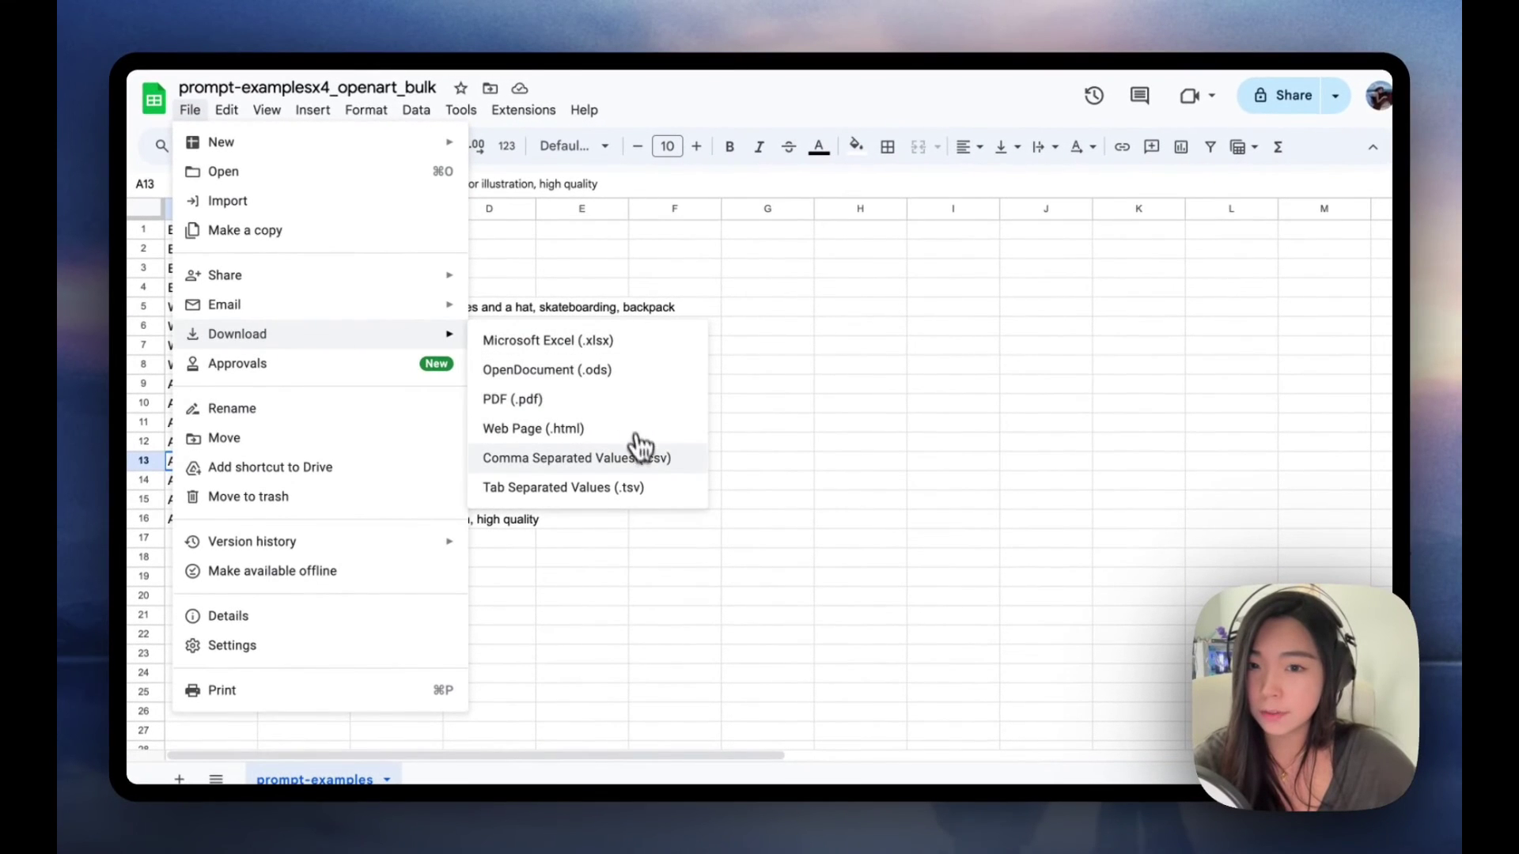
left_click(649, 462)
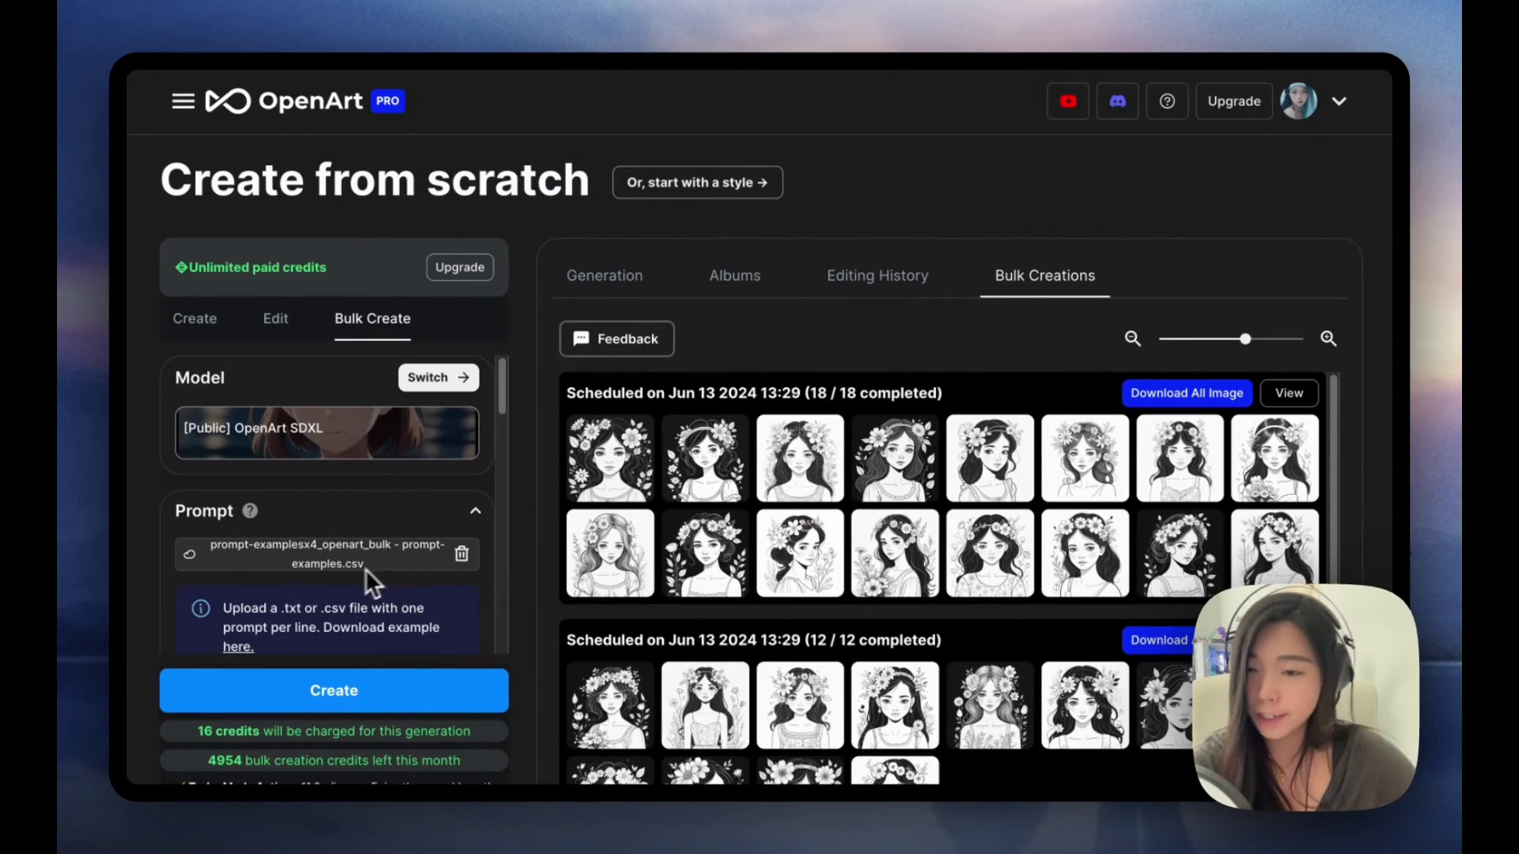
Confirm Number of Images shows 16 and create the four-prompt bulk batch
scroll(365, 568, "down", 3)
mouse_move(249, 569)
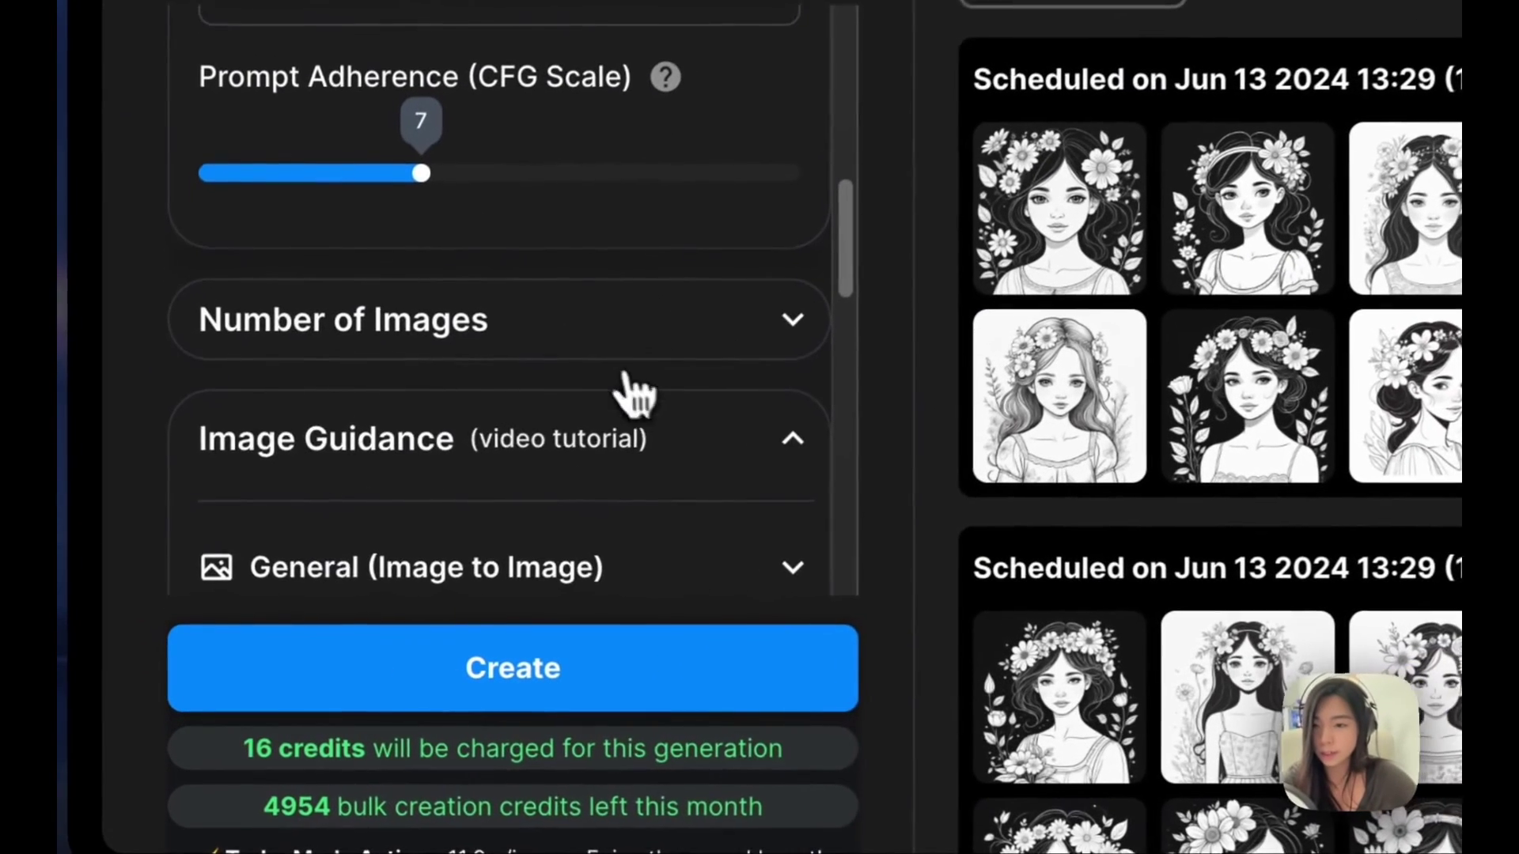
left_click(634, 326)
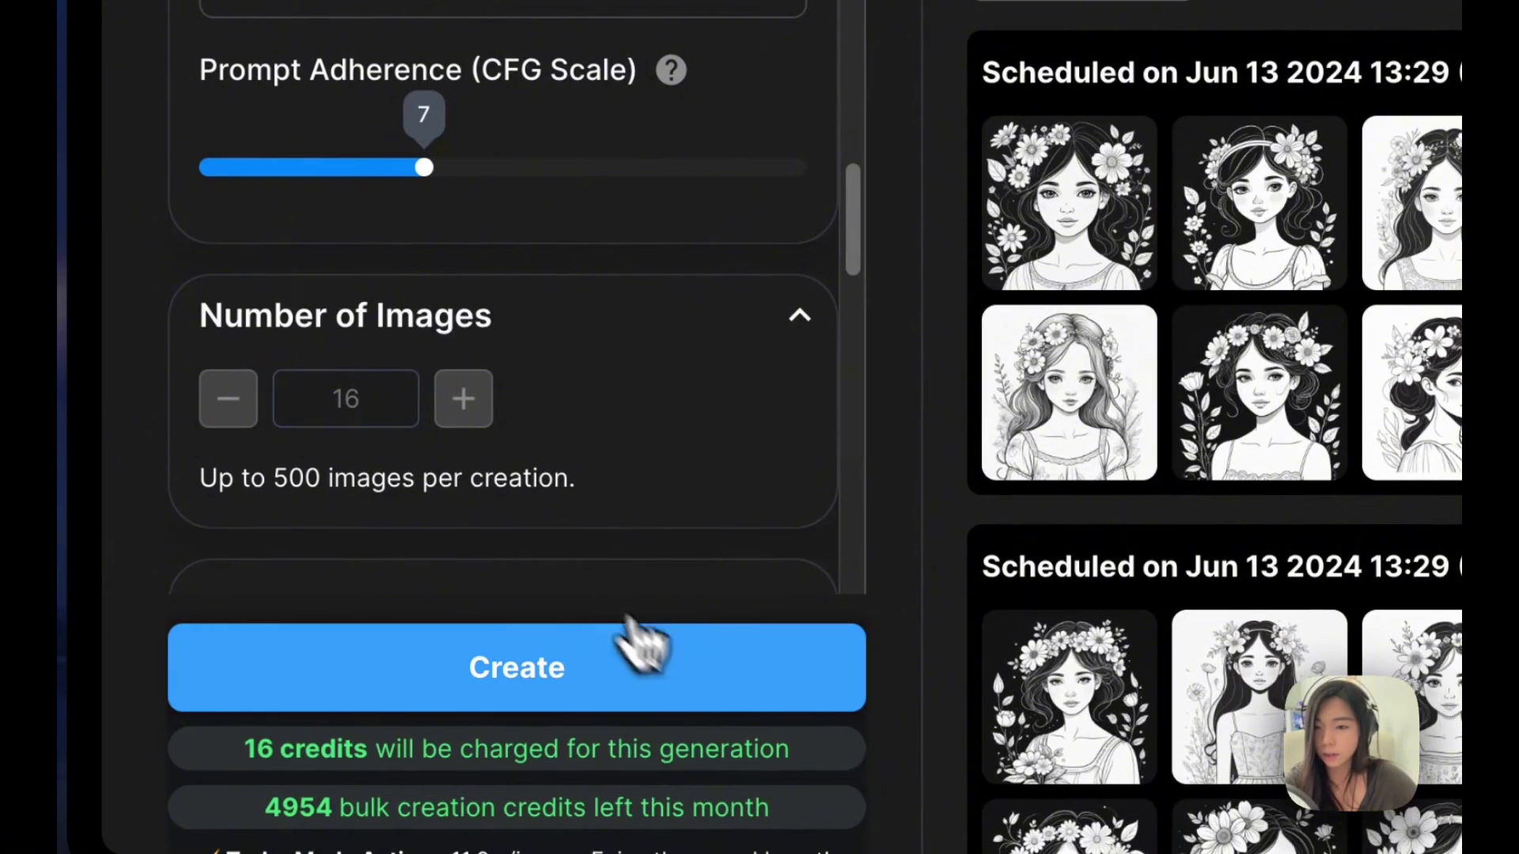
left_click(668, 687)
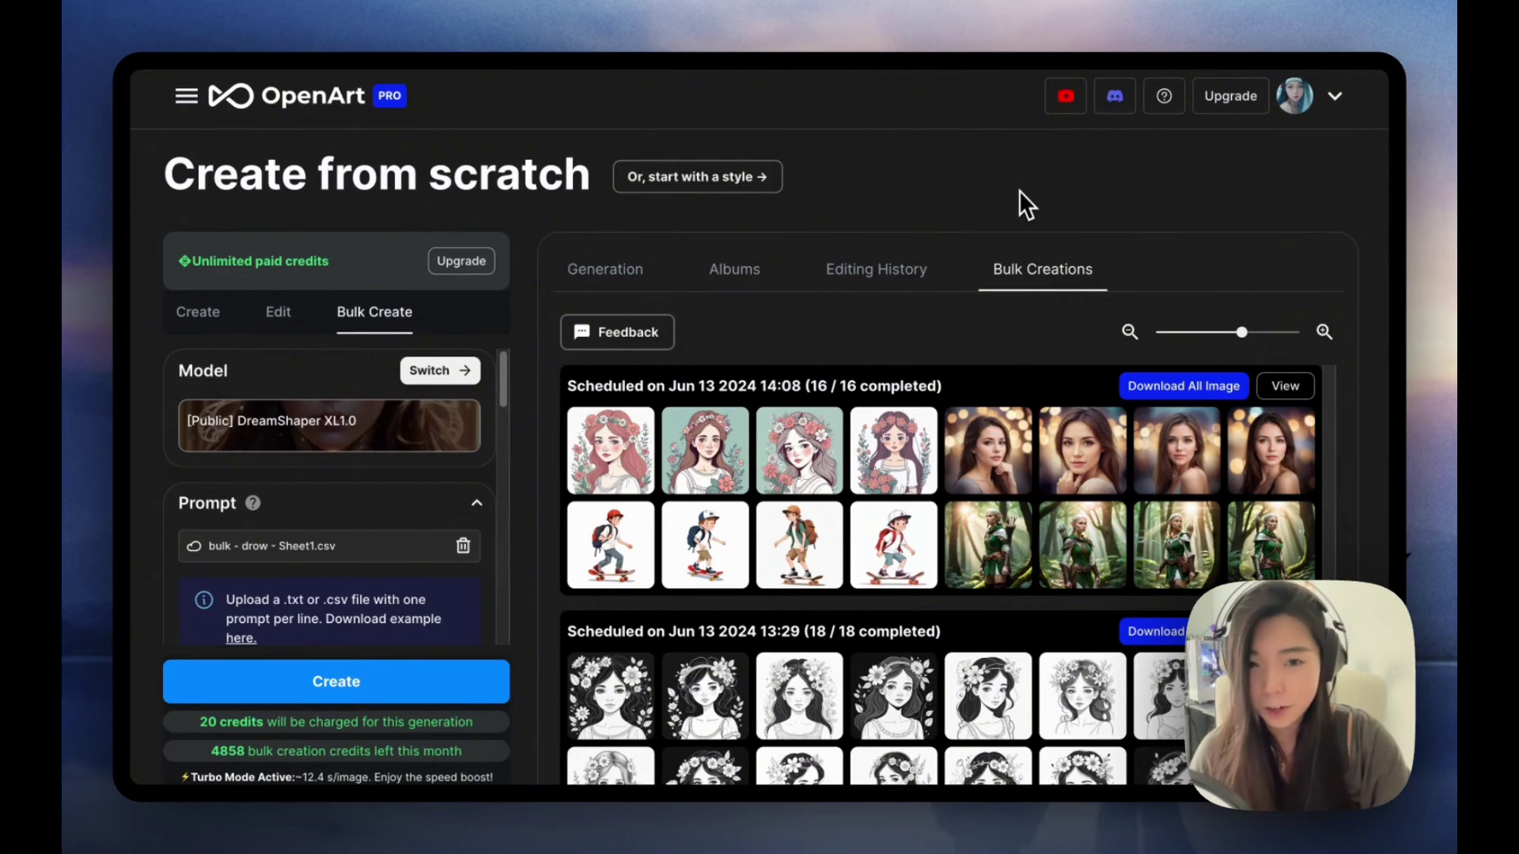
Open the 14:08 batch and step from the red-cap skateboarder through to an elf ranger image
left_click(1021, 521)
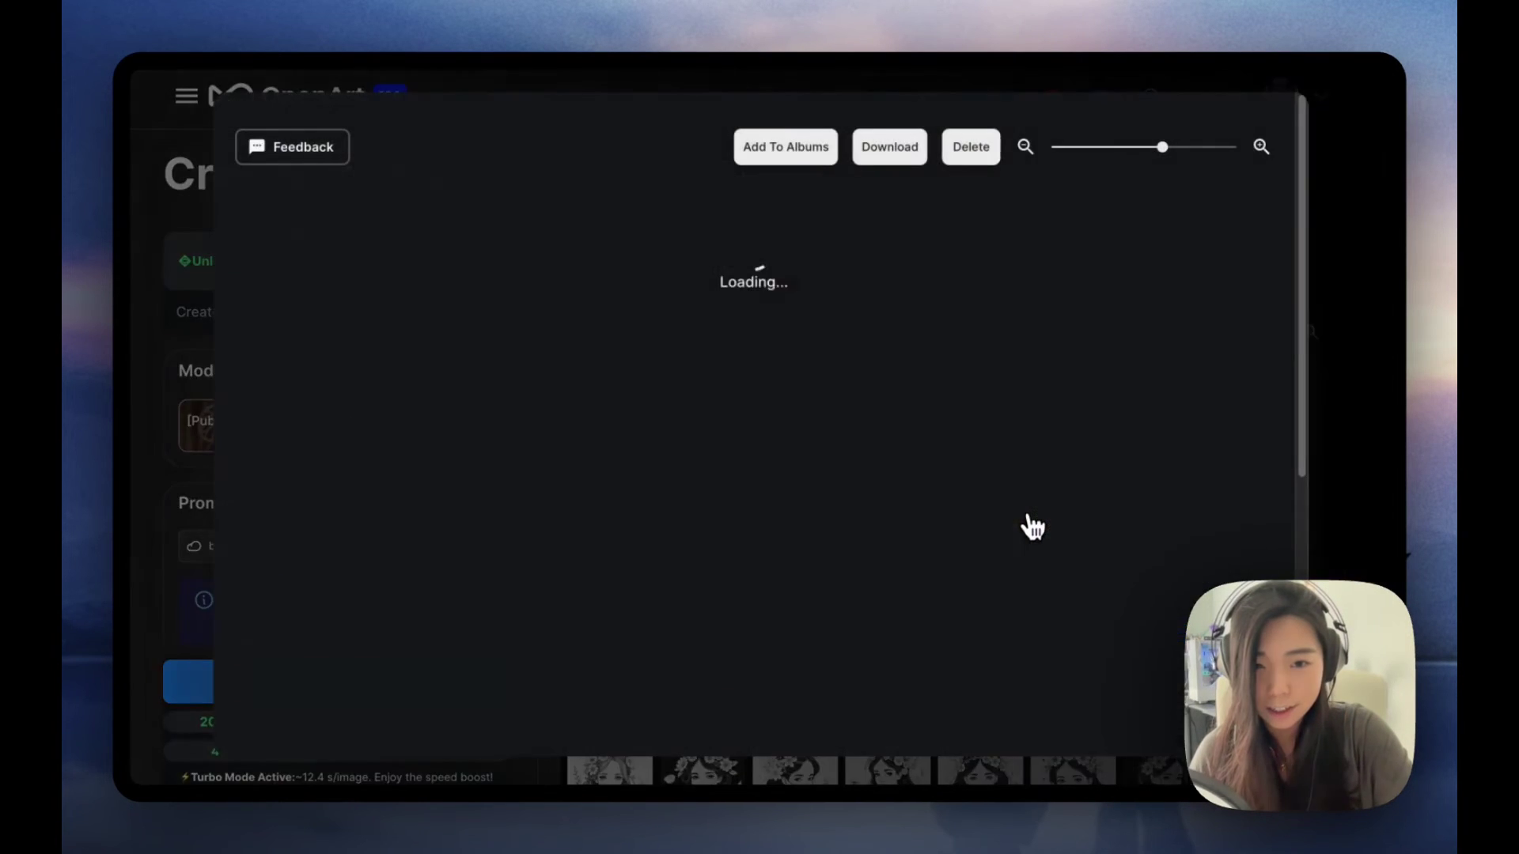
mouse_move(282, 278)
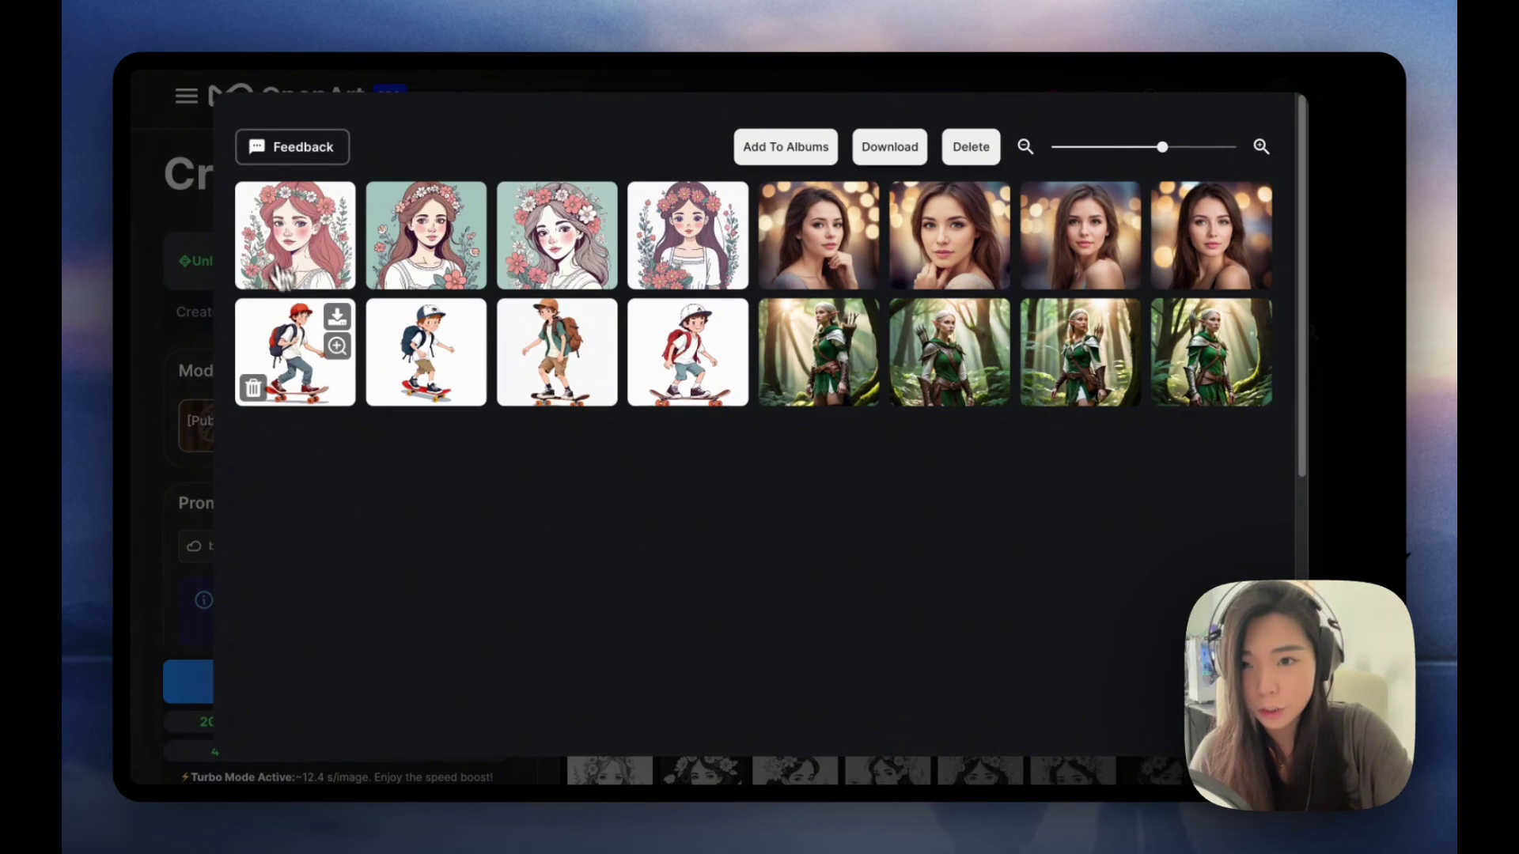
left_click(301, 332)
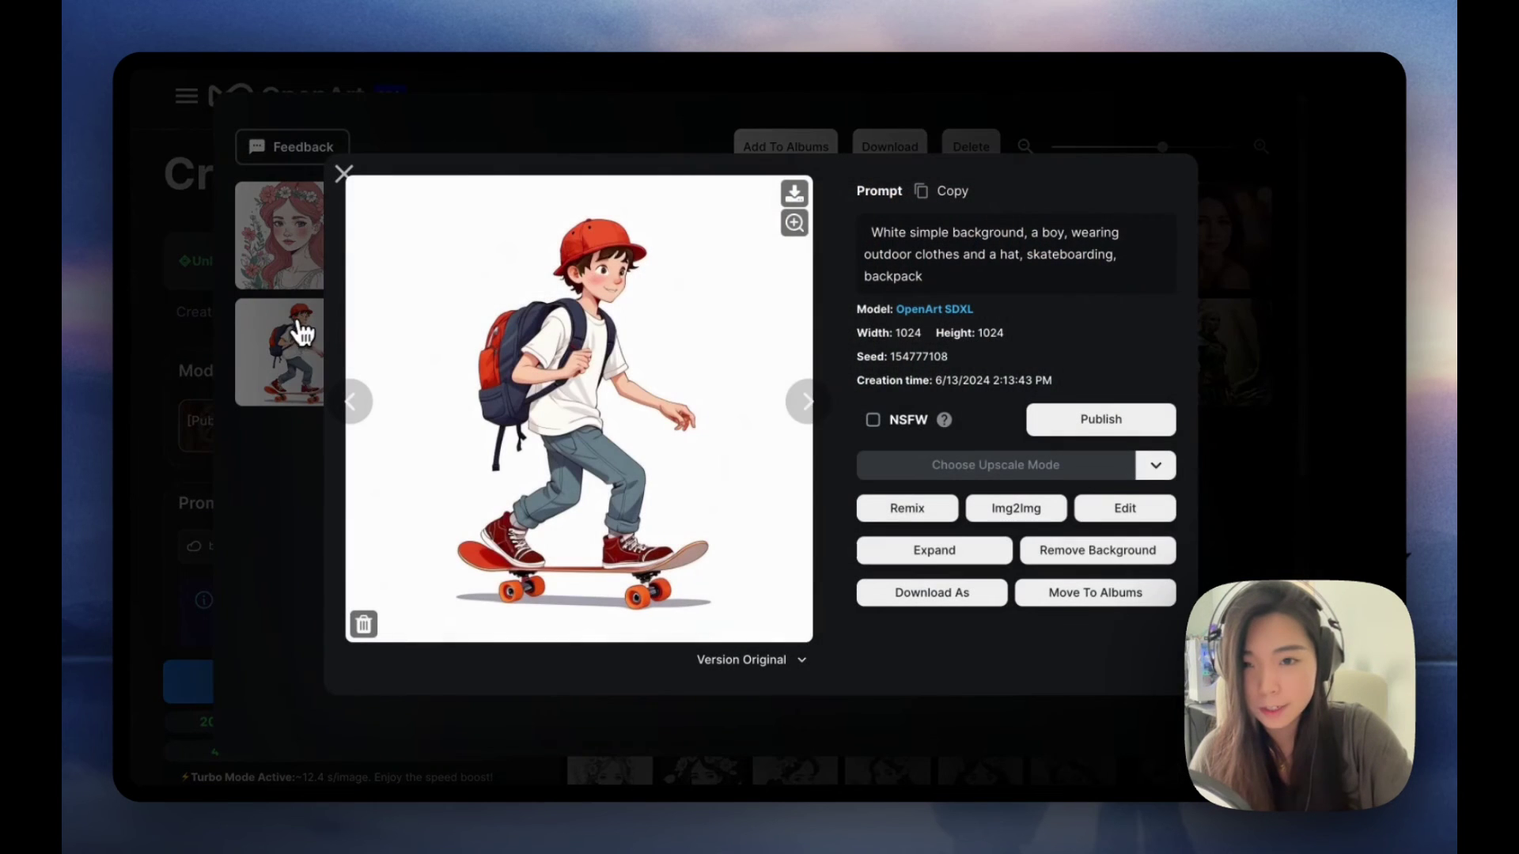
left_click(823, 407)
left_click(830, 413)
left_click(831, 412)
left_click(830, 413)
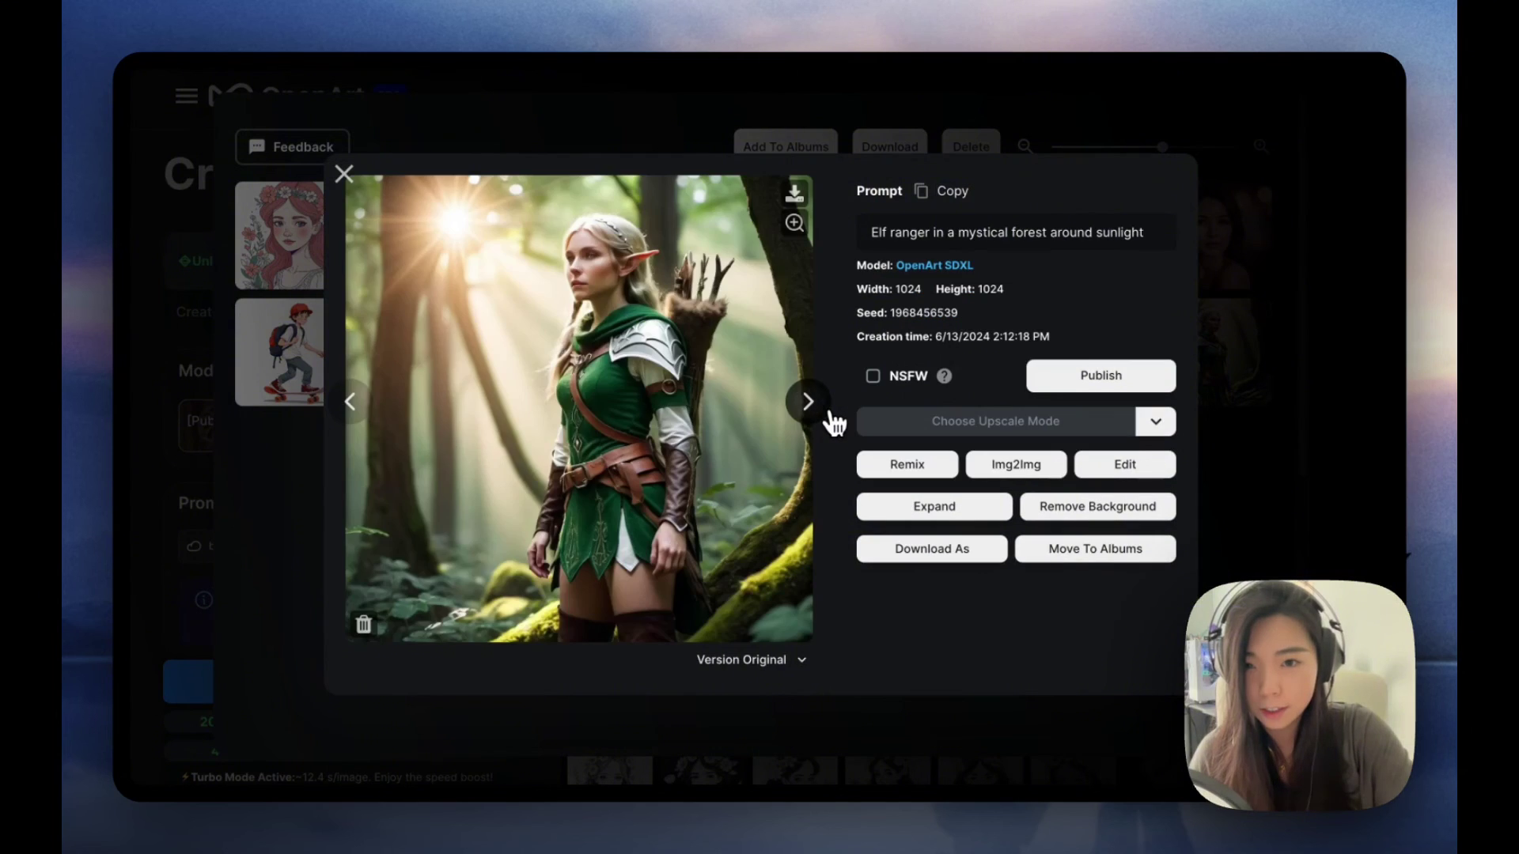